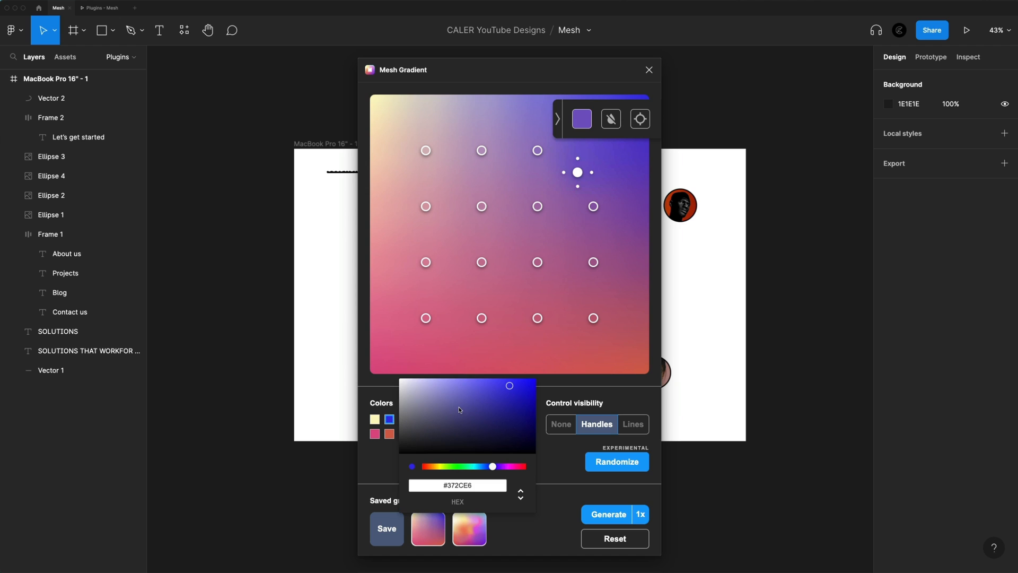
Darken the mesh gradient's blue corner colour, generate the gradient onto the canvas, and close the Mesh Gradient plugin
left_click_drag(483, 422, 484, 403)
left_click(573, 464)
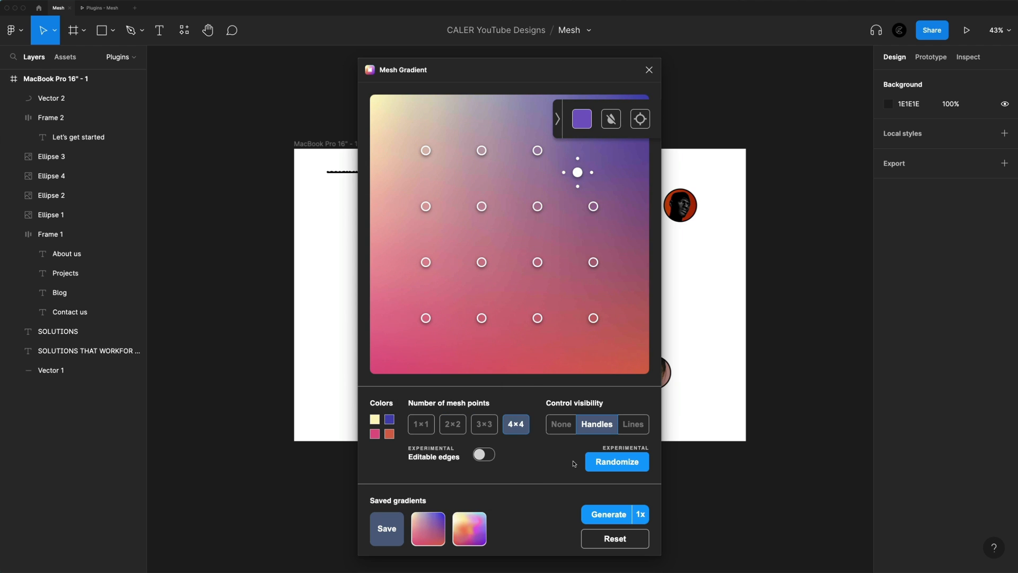
left_click(608, 510)
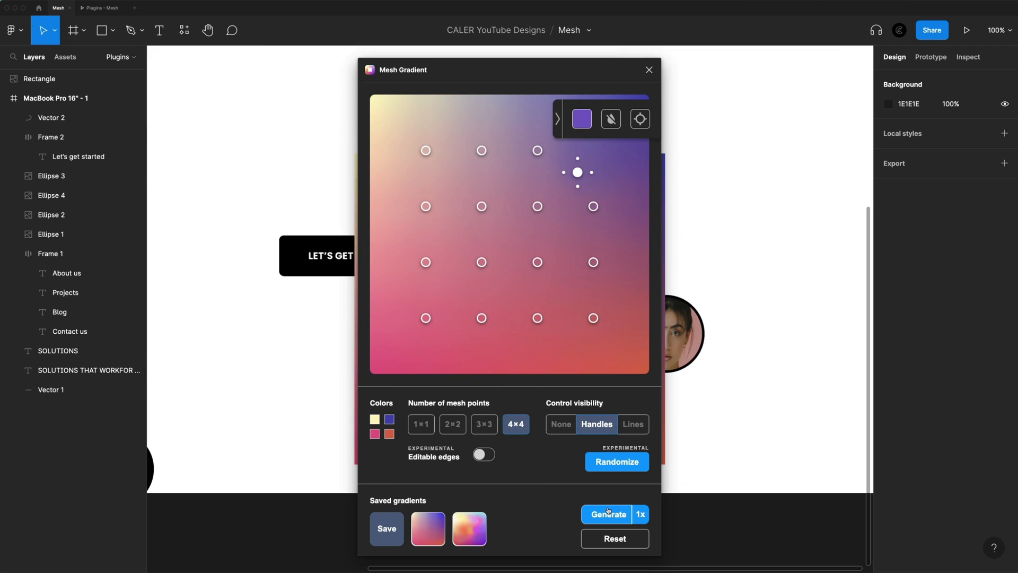
left_click(649, 70)
Place the generated gradient rectangle over the MacBook Pro 16" frame and scale it to 1728 × 1728
scroll(586, 285, "down", 6)
left_click_drag(576, 288, 388, 167)
left_click_drag(432, 232, 694, 339)
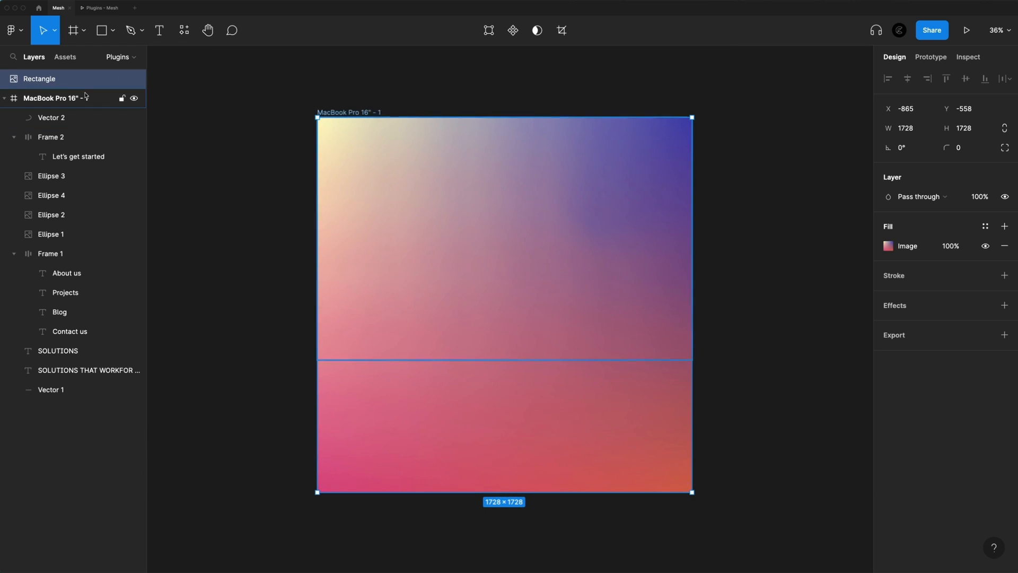
Nest the gradient rectangle inside the frame behind all other layers and shift it up to Y -266
left_click_drag(80, 81, 77, 107)
key("[")
left_click_drag(669, 249, 666, 191)
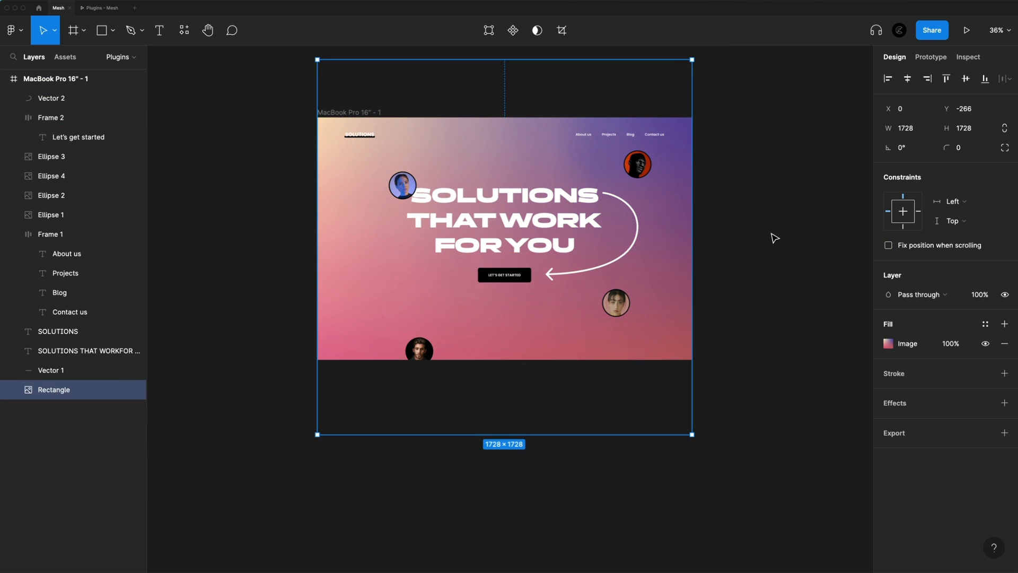
Flip the gradient rectangle horizontally, lower it slightly, and enlarge it to 1929 × 1929
key("shift+h")
left_click_drag(341, 186, 341, 195)
left_click_drag(692, 445, 738, 472)
Check the gradient background in the laptop mockup prototype, return to the Mesh file, and open the rectangle's image fill
key("ctrl+Tab")
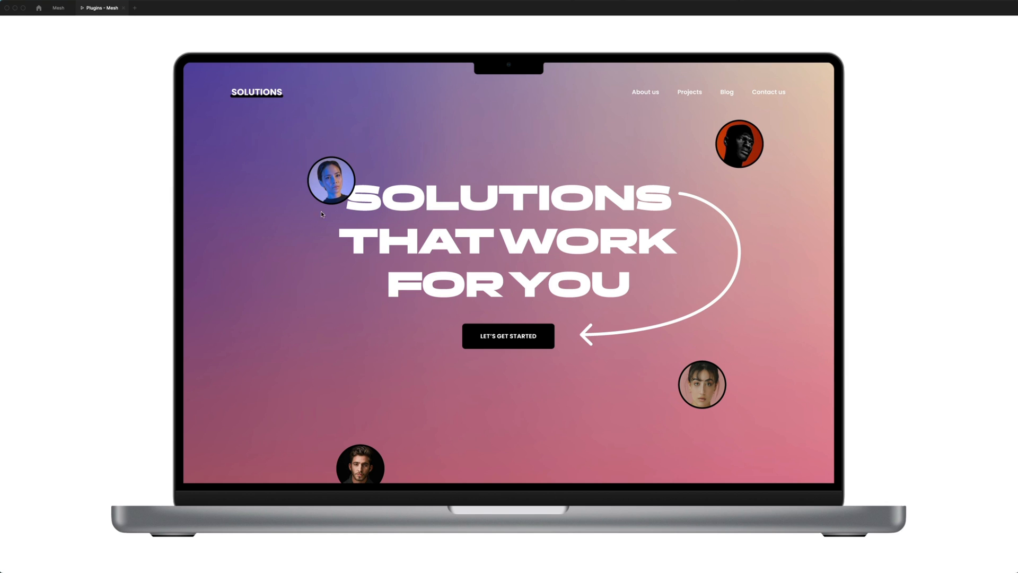
left_click(58, 7)
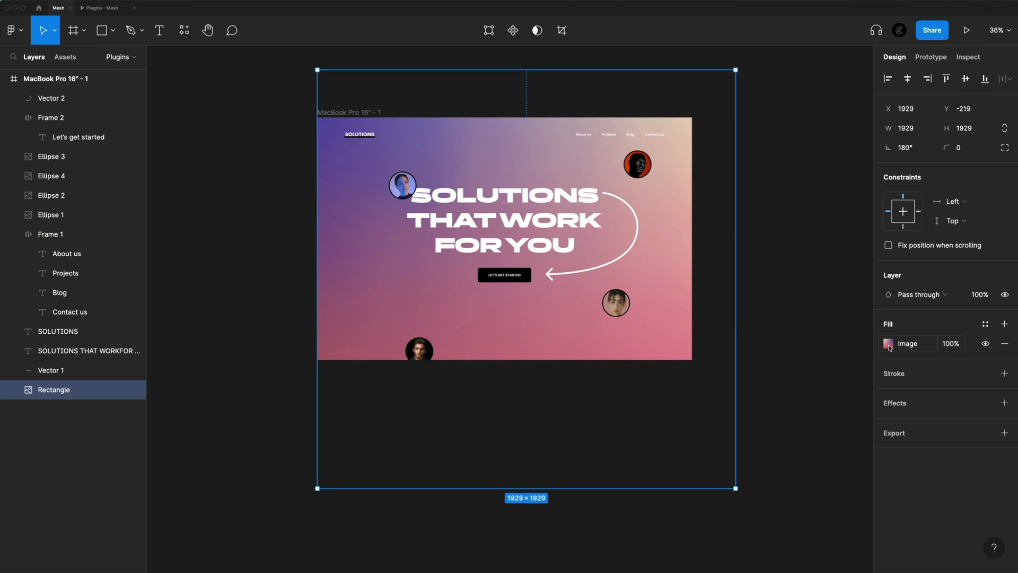
left_click(888, 344)
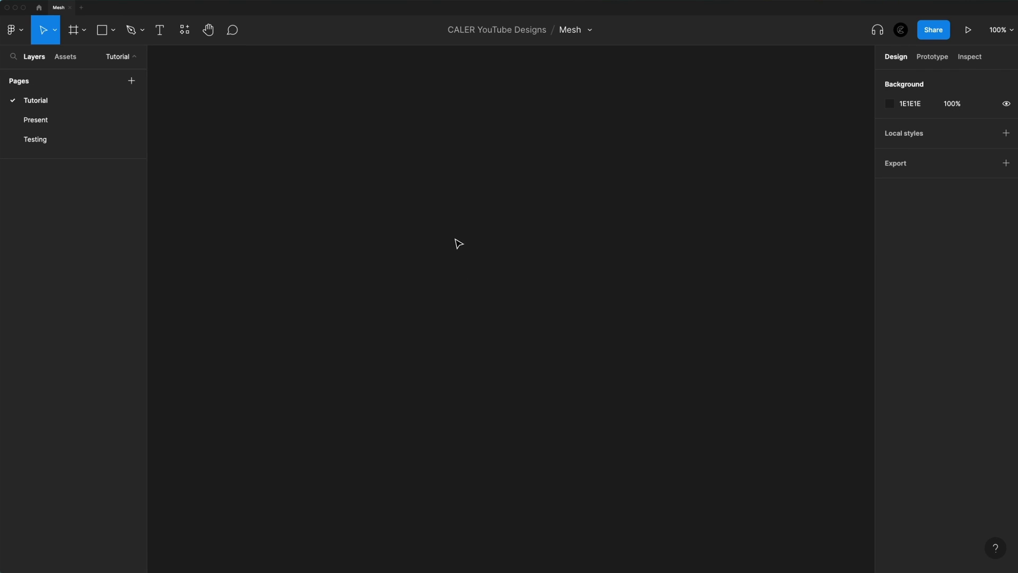
Create a MacBook Pro 16" desktop frame on the empty Tutorial page
key("f")
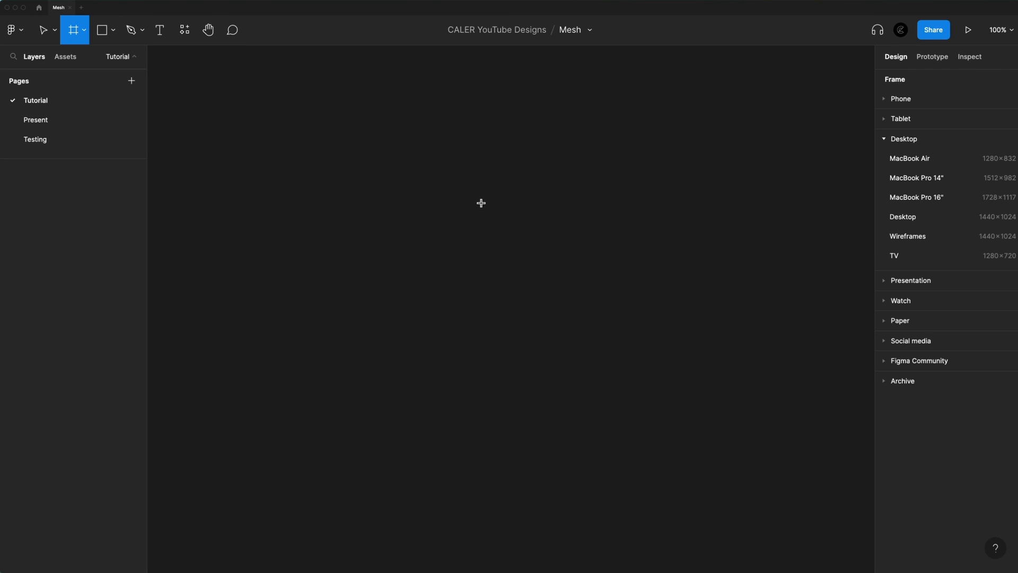
left_click(916, 197)
left_click(528, 83)
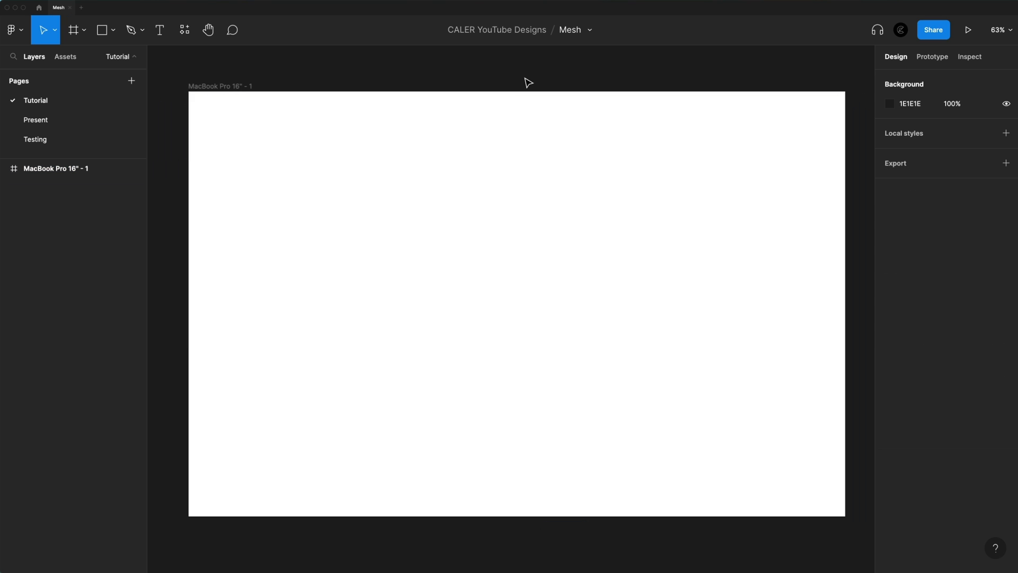
Run the Blobs plugin and insert the first generated blob onto the frame
left_click(185, 32)
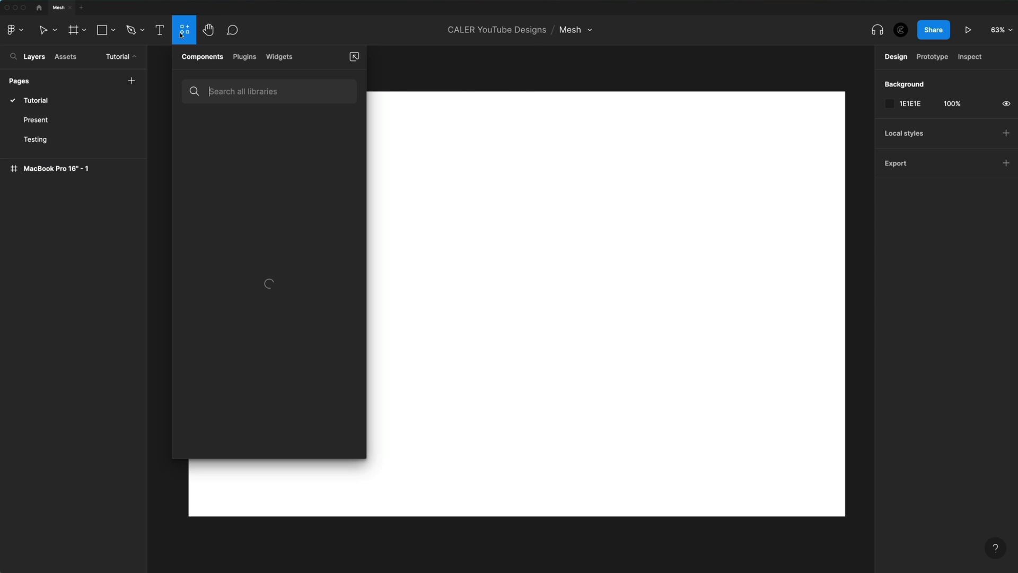
left_click(244, 57)
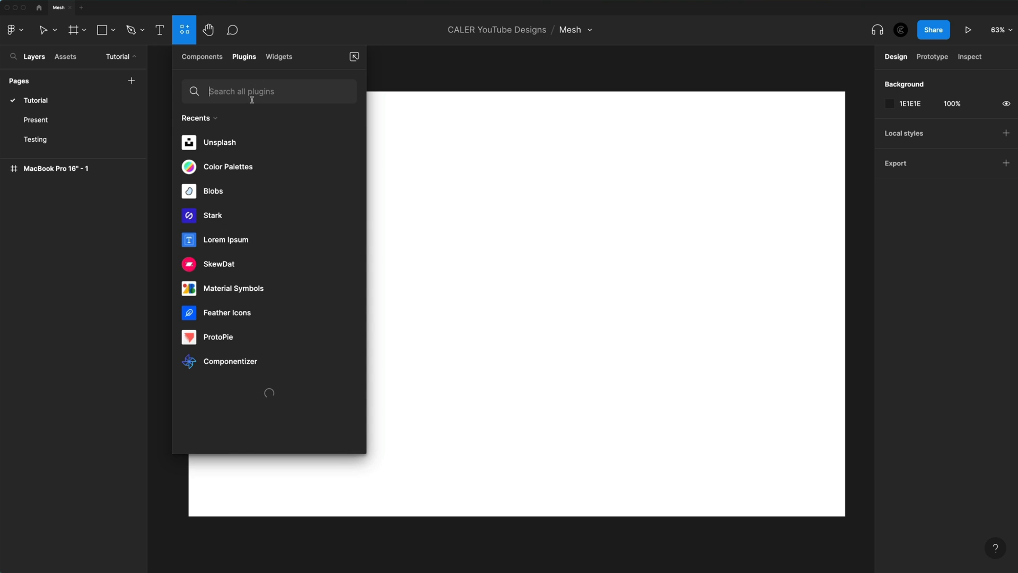
left_click(281, 198)
left_click(257, 229)
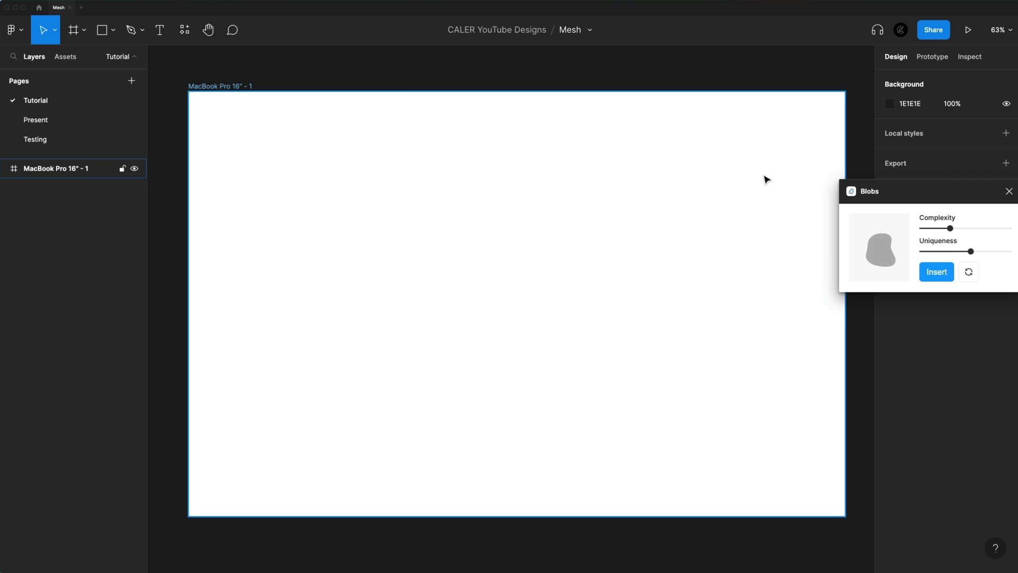
left_click_drag(906, 194, 710, 134)
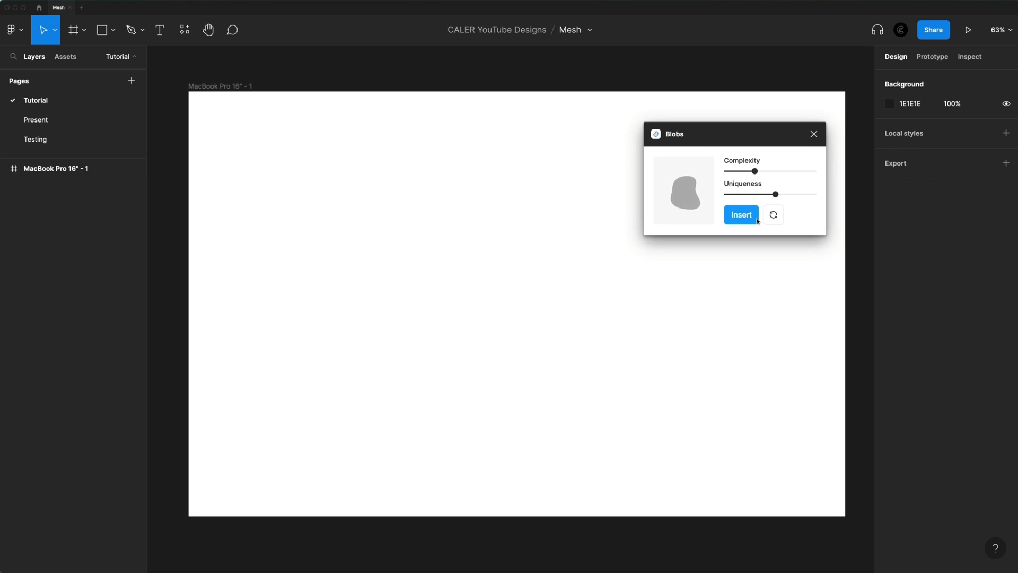
left_click(749, 219)
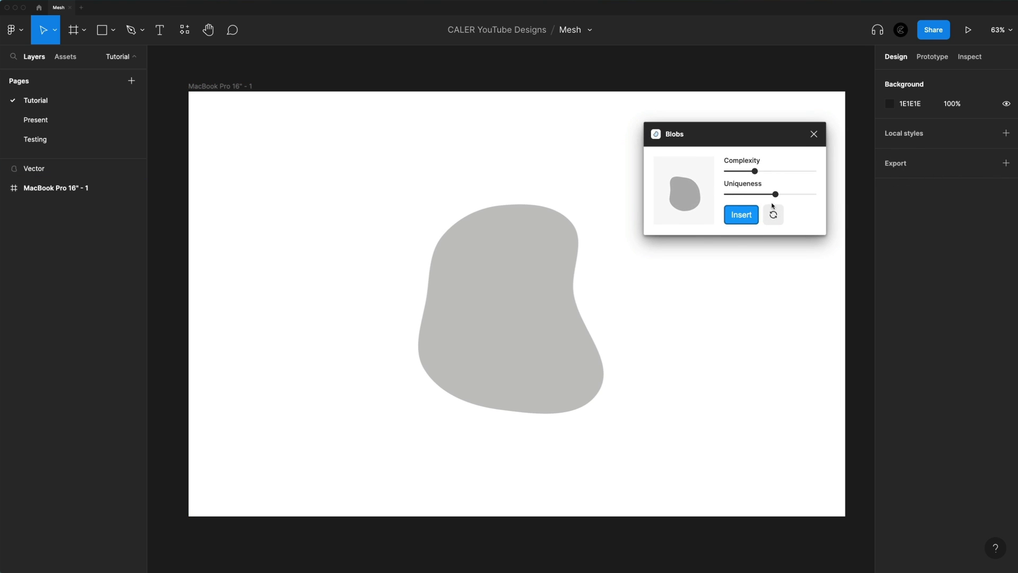
Raise the blob complexity and uniqueness slightly, insert four more randomised blobs, and close the Blobs plugin
left_click_drag(754, 171, 785, 195)
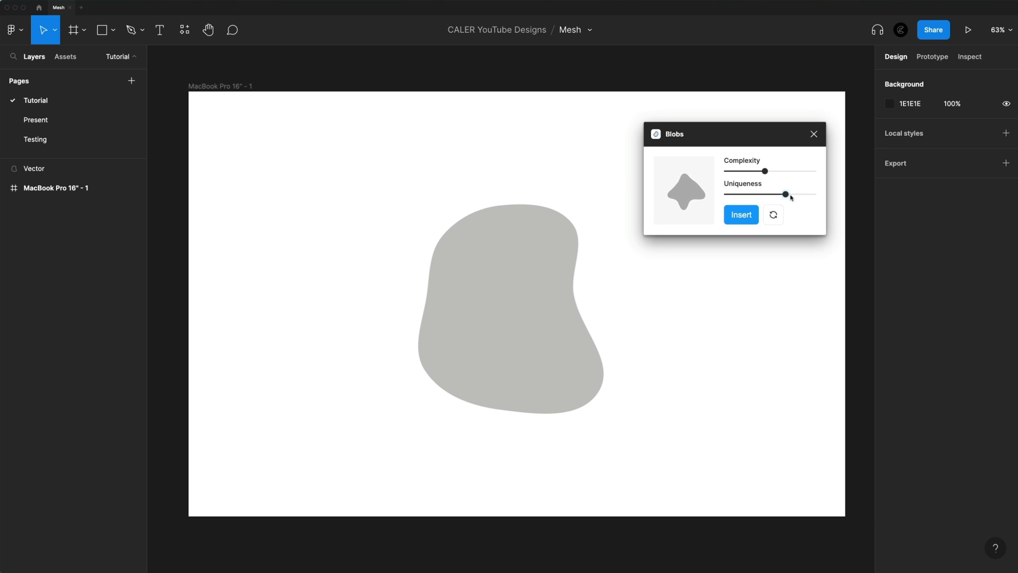
left_click(773, 215)
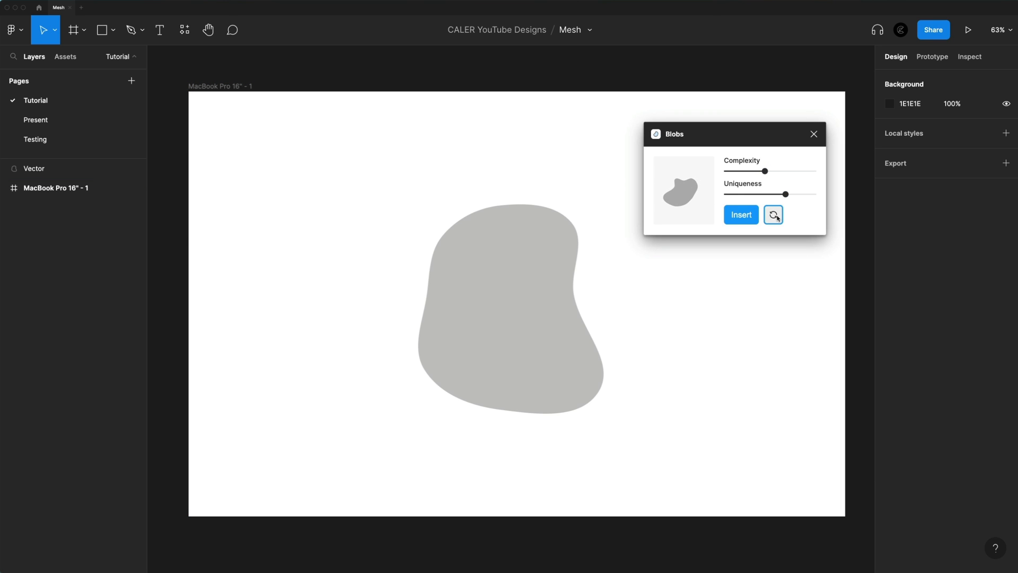
left_click(773, 215)
left_click(757, 221)
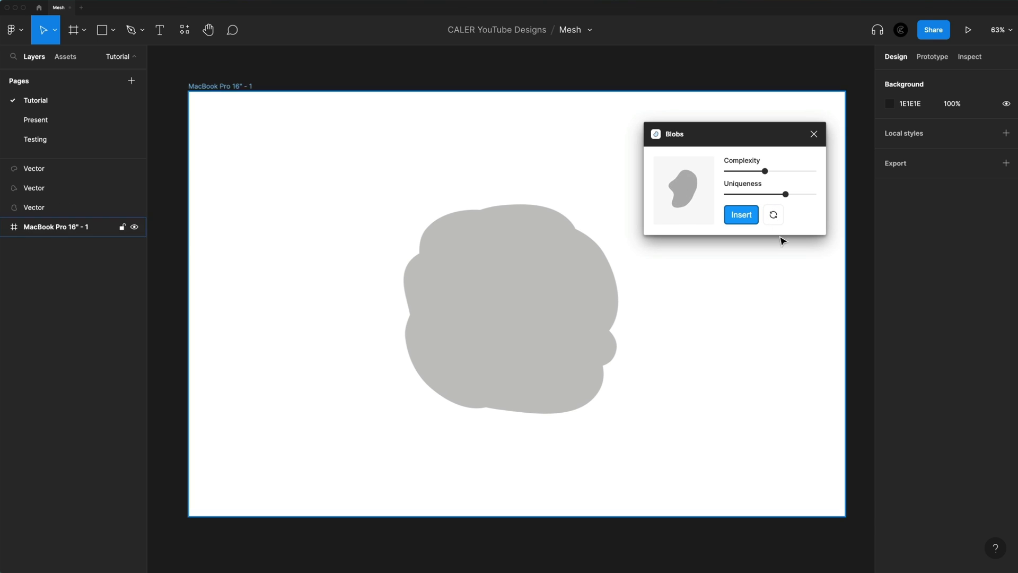
left_click(814, 134)
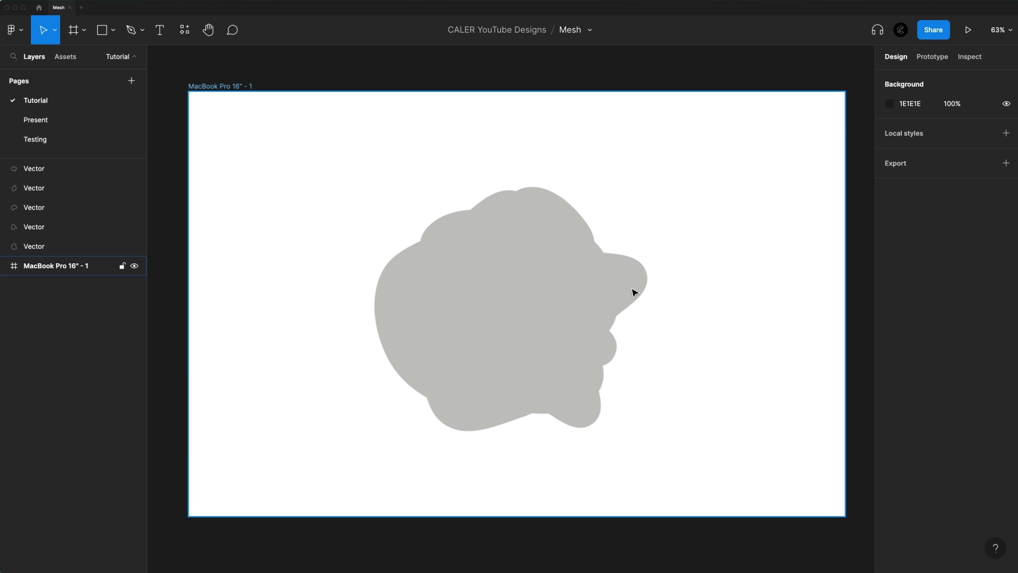
Spread the stacked blobs apart towards the corners and upper middle of the frame
left_click_drag(516, 325, 725, 212)
left_click_drag(539, 304, 335, 220)
left_click_drag(520, 313, 633, 427)
left_click_drag(488, 312, 494, 218)
left_click_drag(349, 377, 362, 407)
Enlarge, rotate and reposition the blobs on the right half so they cover more of the frame
scroll(637, 243, "down", 5)
left_click_drag(726, 204, 768, 215)
left_click_drag(586, 235, 600, 235)
left_click_drag(641, 173, 620, 153)
left_click_drag(630, 337, 630, 312)
left_click_drag(686, 360, 699, 372)
left_click_drag(647, 313, 650, 316)
left_click_drag(704, 375, 726, 393)
left_click_drag(658, 328, 651, 321)
Enlarge the lower-left blob to 847 × 794, rotate it to -63.81°, and position it over the frame's lower-left area
left_click(523, 336)
left_click_drag(566, 389, 476, 458)
left_click_drag(524, 306, 541, 320)
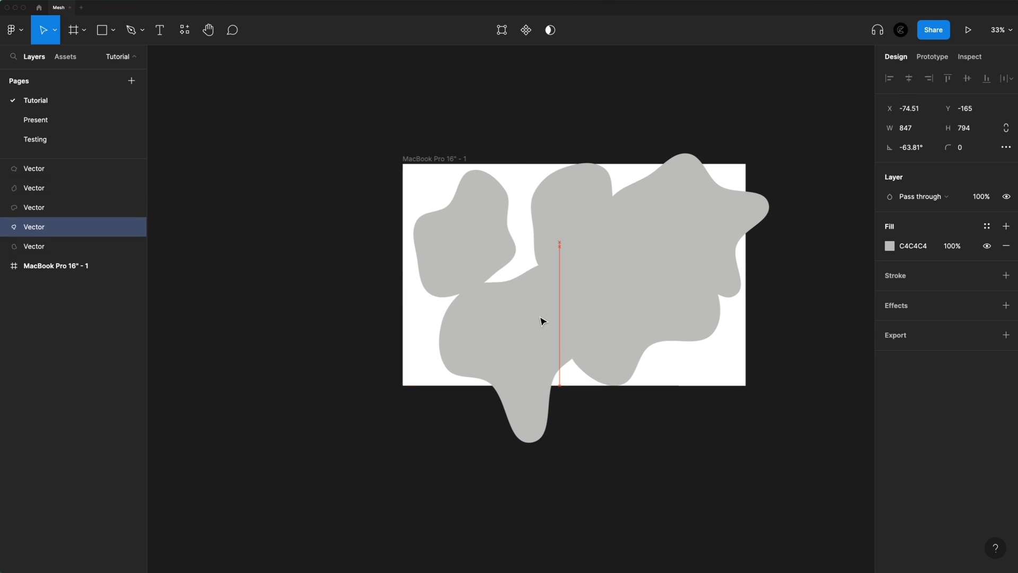
Enlarge and rotate the upper-left blob, then nudge the upper-middle and lower-left blobs to fill the remaining gaps
left_click_drag(481, 242, 486, 240)
left_click_drag(527, 303, 560, 245)
left_click_drag(491, 236, 522, 264)
left_click_drag(420, 248, 375, 241)
left_click_drag(512, 274, 495, 263)
left_click_drag(581, 232, 573, 233)
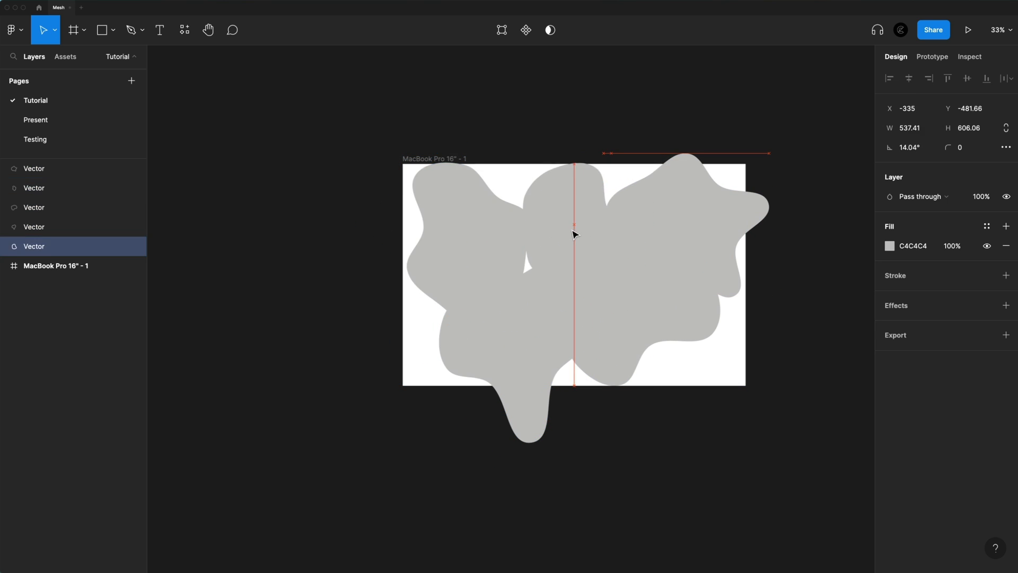
left_click_drag(493, 236, 491, 236)
left_click_drag(522, 334, 491, 344)
left_click(708, 473)
scroll(707, 471, "up", 5)
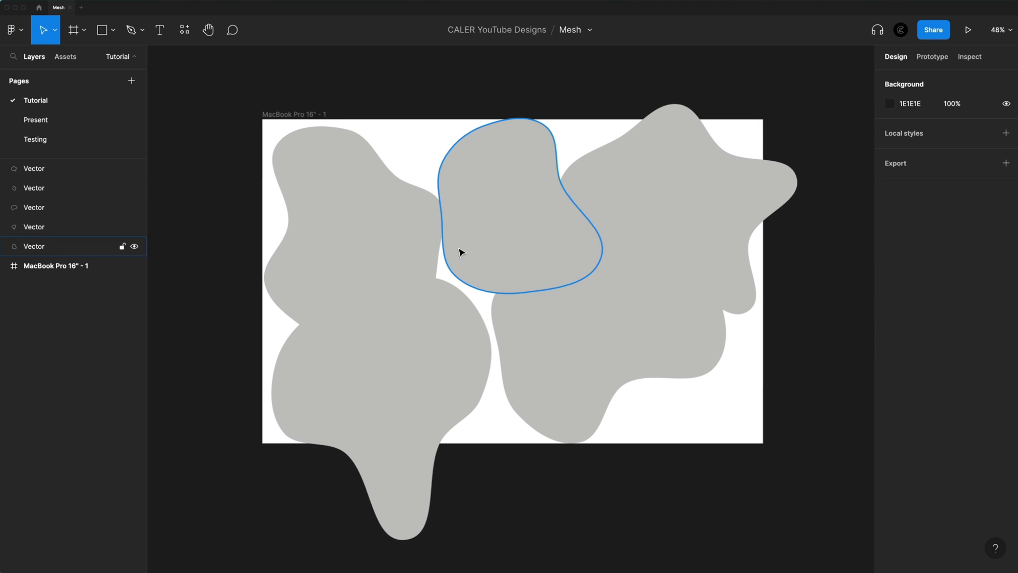
Select all five blob vectors and nest them inside the MacBook Pro 16" frame
left_click(49, 249)
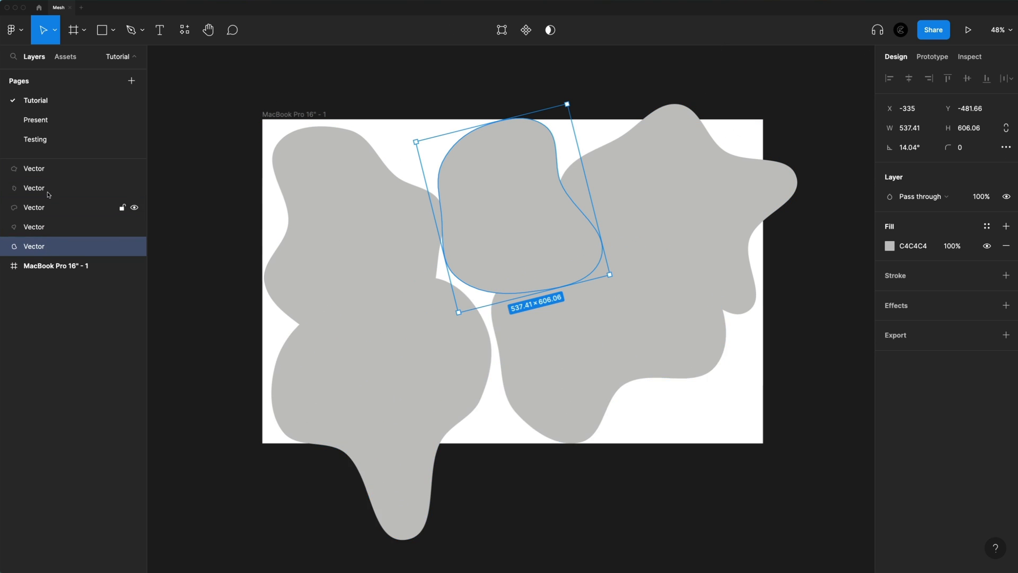
left_click(61, 168, "shift")
left_click_drag(32, 244, 59, 269)
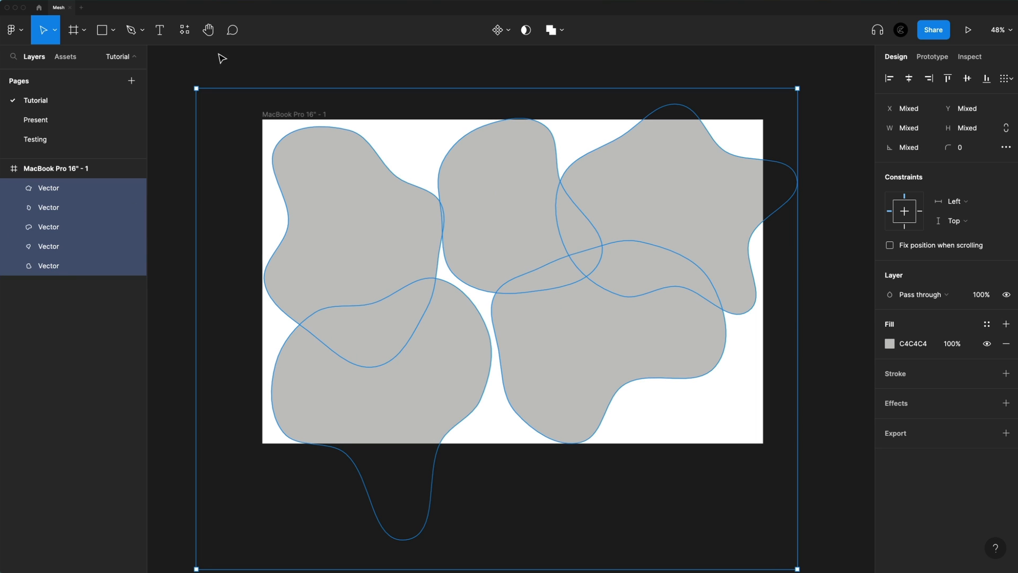
Turn the frame's Clip content option off and back on, and deselect the frame
left_click(298, 118)
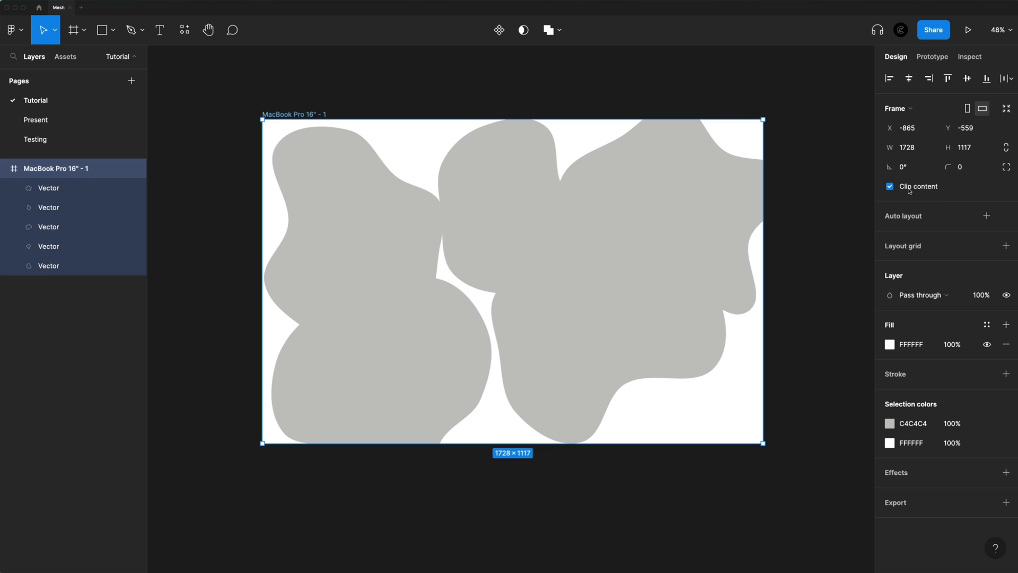
left_click(889, 186)
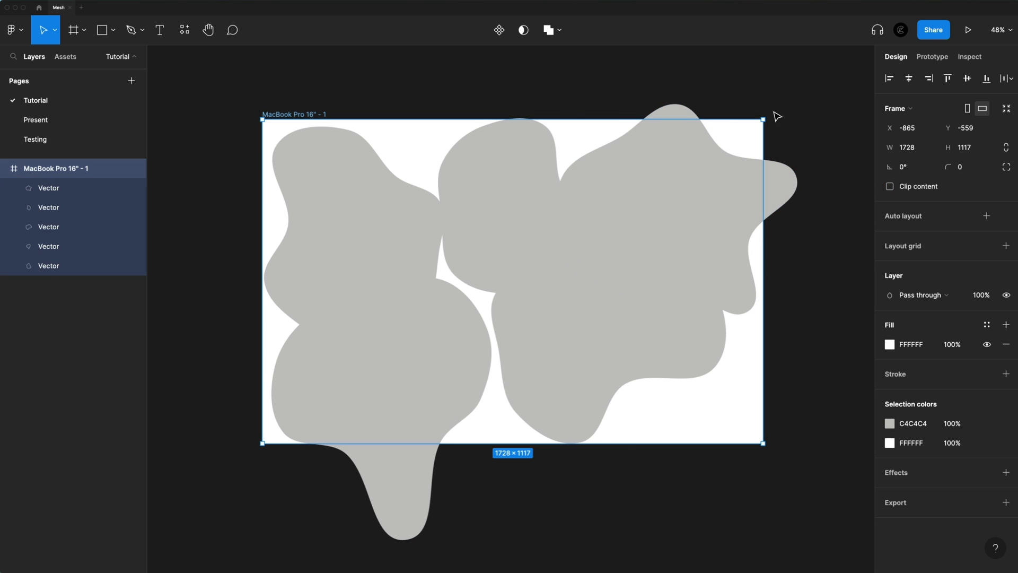
left_click(890, 187)
left_click(813, 205)
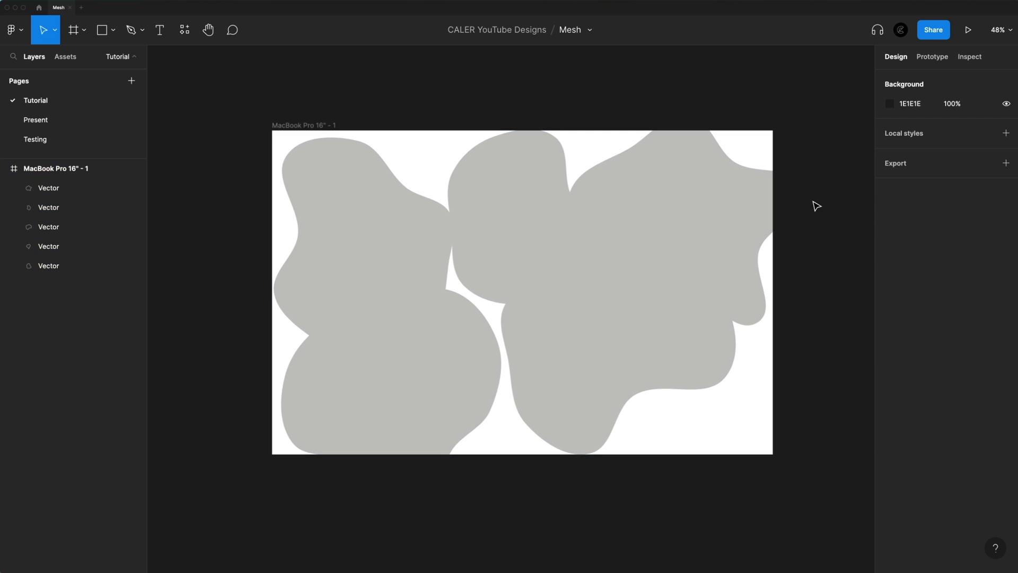
Run the Color Palettes plugin, add the #1202 palette to the canvas, and close the plugin
left_click(186, 31)
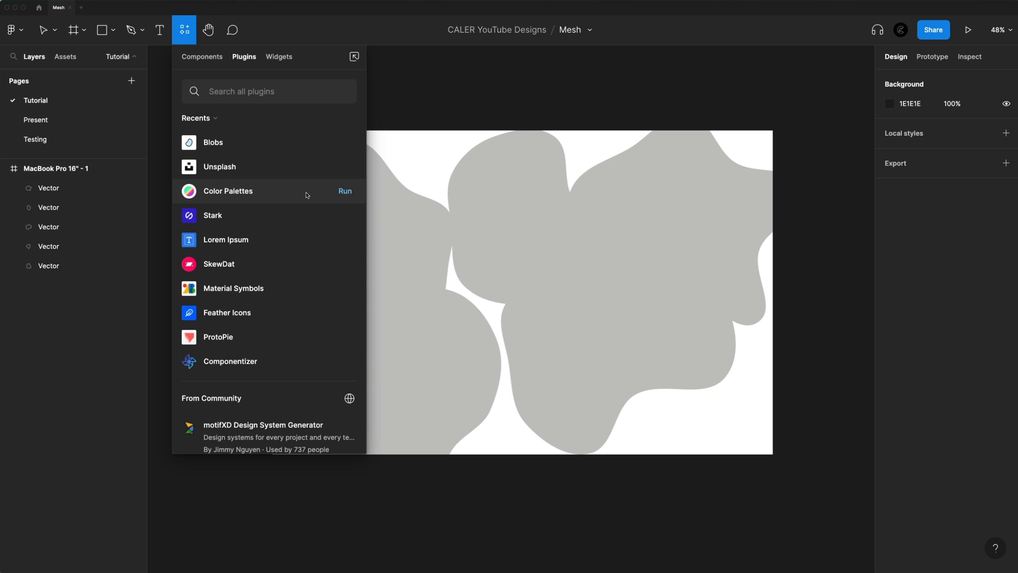
left_click(349, 193)
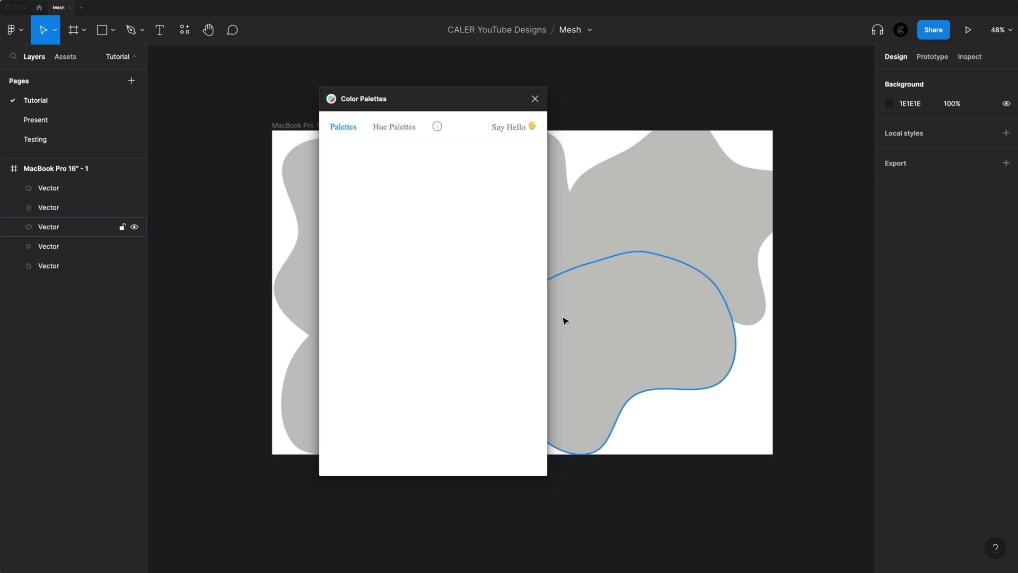
left_click_drag(480, 105, 313, 80)
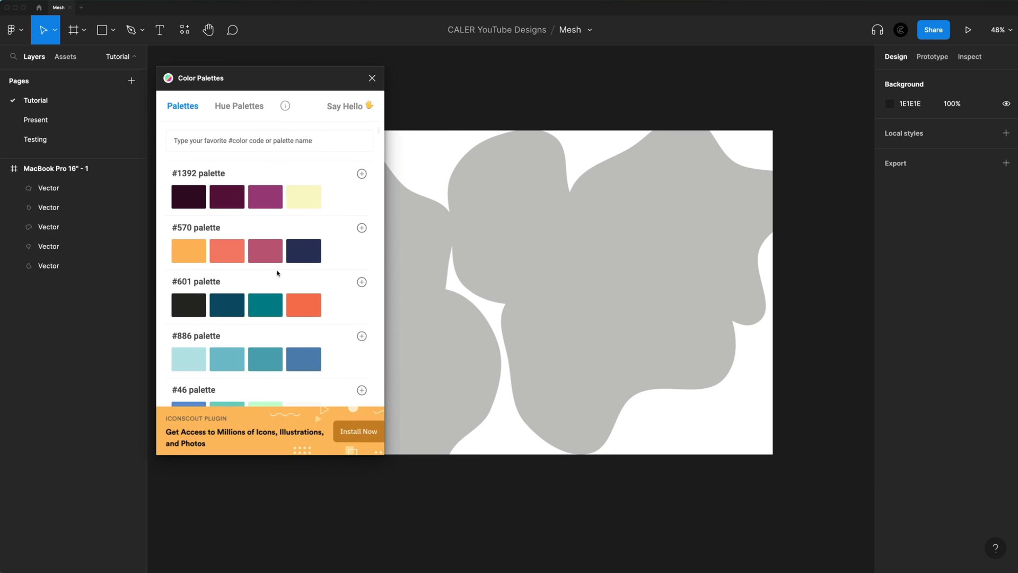
scroll(277, 273, "down", 10)
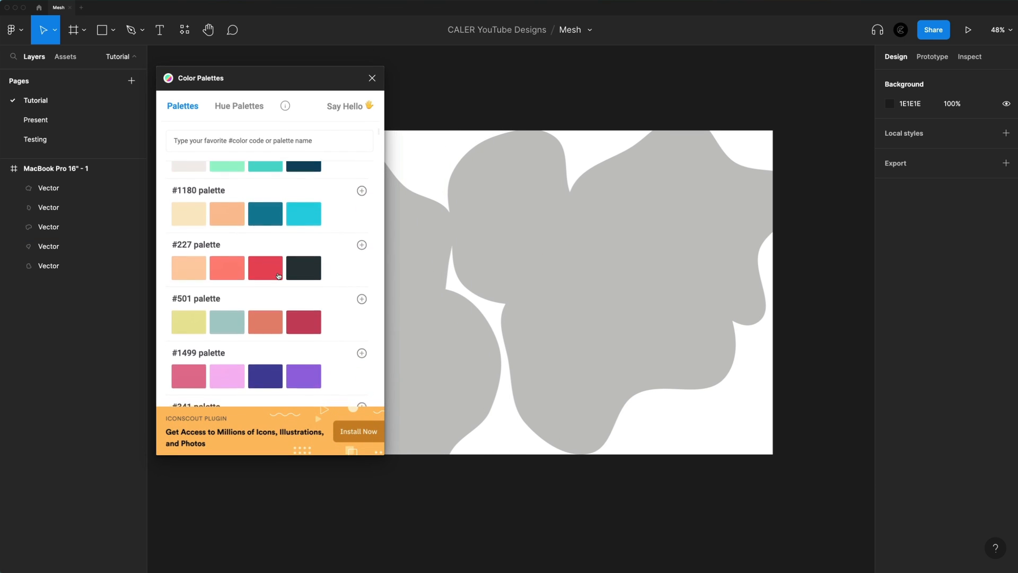
scroll(279, 275, "down", 10)
scroll(342, 247, "up", 1)
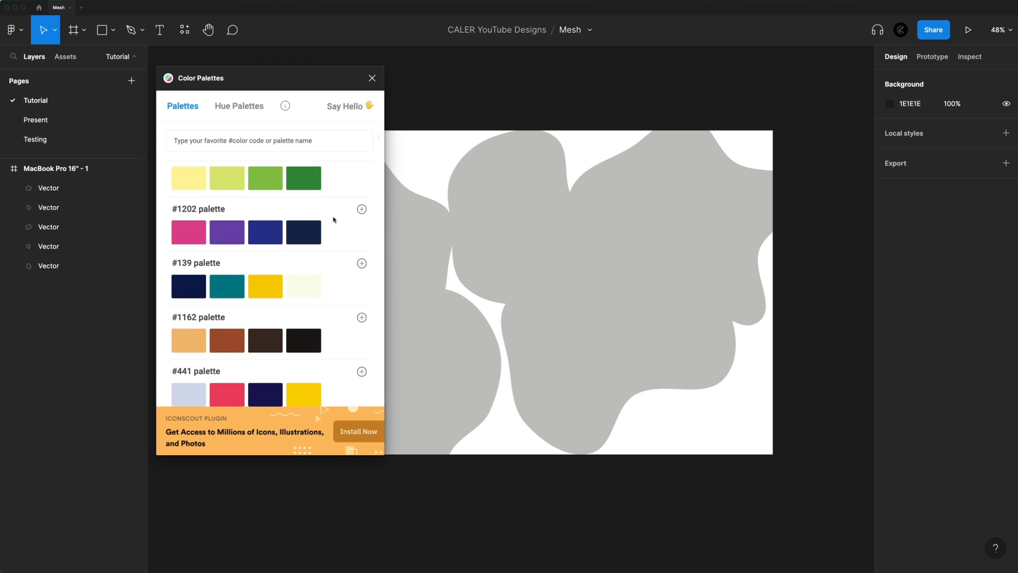
left_click(361, 210)
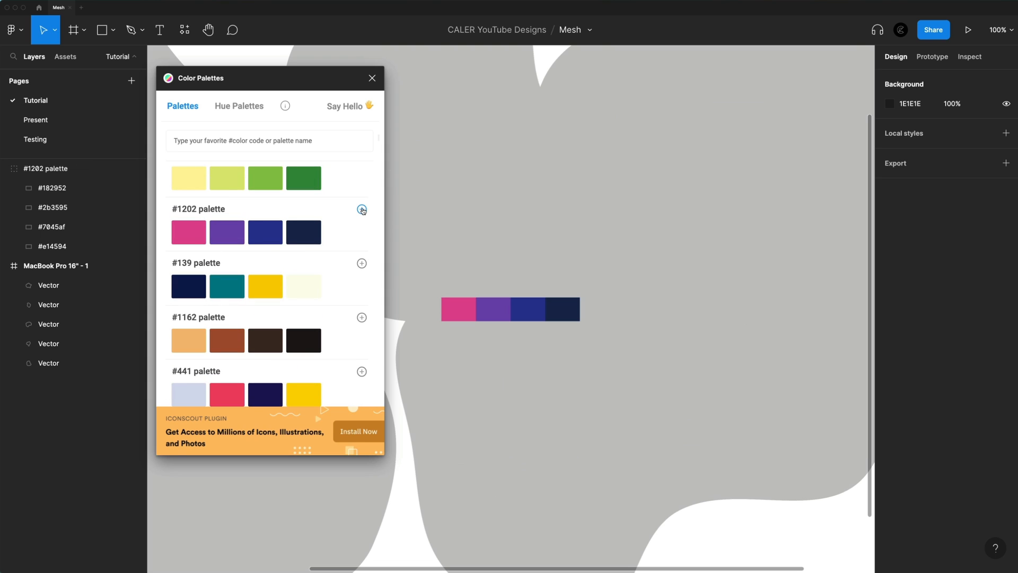
left_click(372, 78)
Move the #1202 palette swatches above the frame's upper-left corner
scroll(313, 150, "down", 5)
scroll(325, 150, "up", 3)
scroll(325, 150, "down", 3)
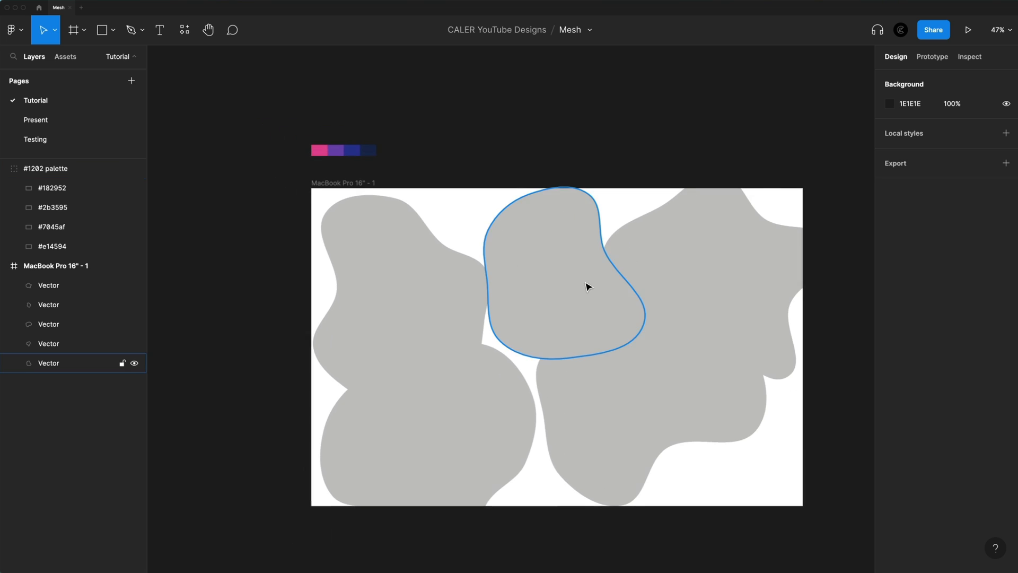
Fill the top-middle blob and the lower-left blob with the palette's pink E14594
scroll(587, 286, "right", 2)
left_click(517, 257)
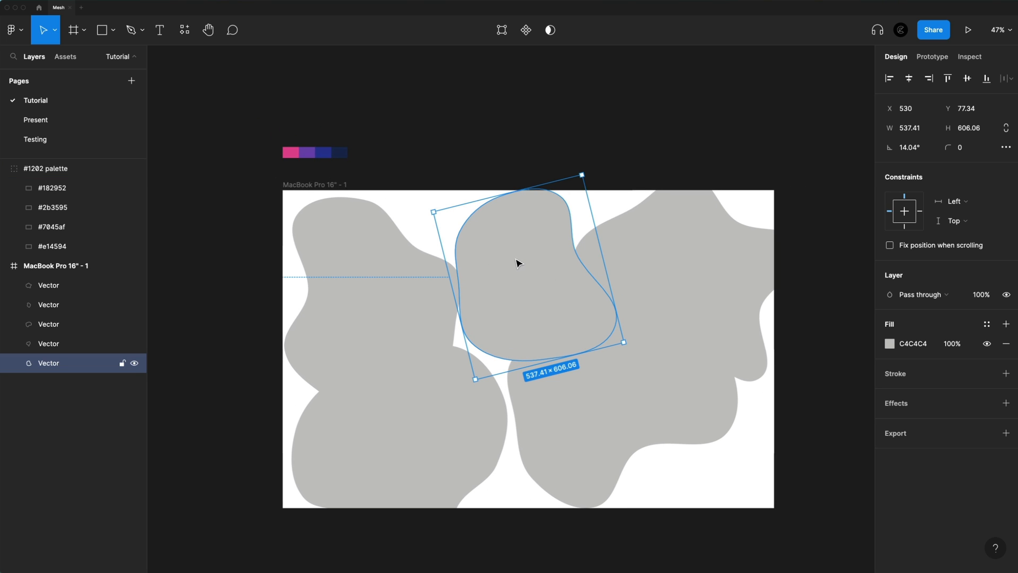
key("i")
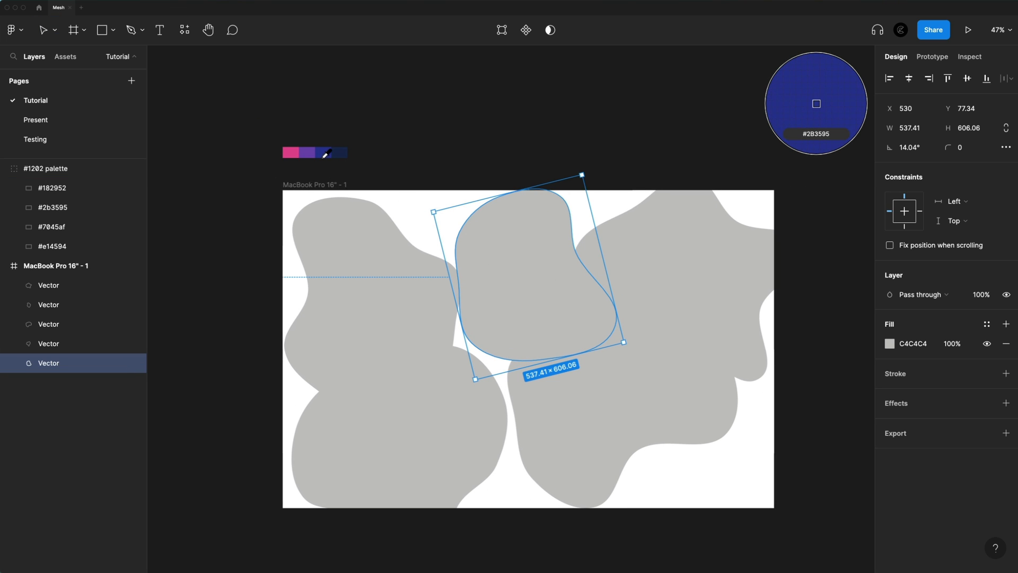
left_click(293, 153)
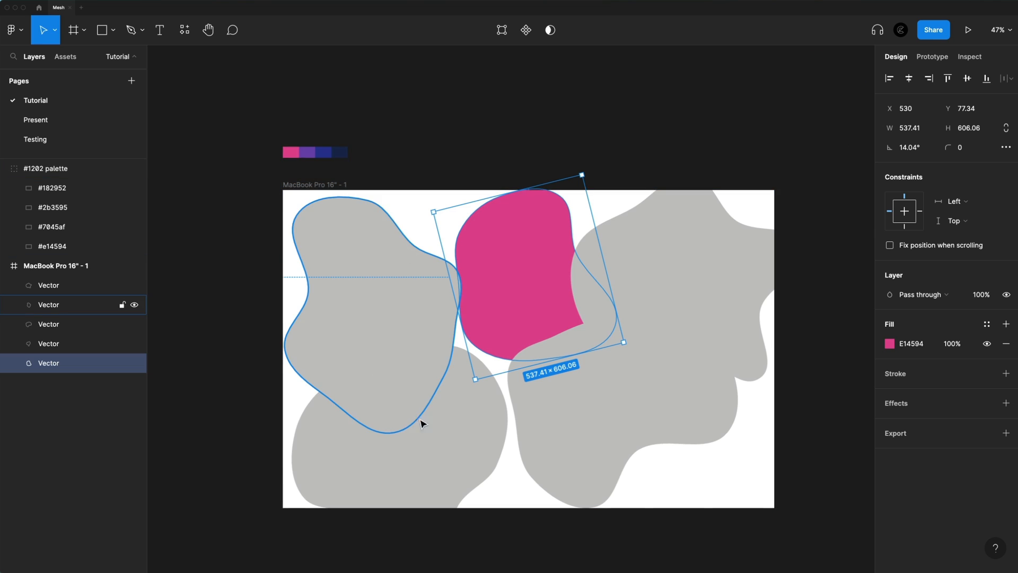
left_click(423, 423)
key("i")
left_click(290, 152)
Fill the upper-left blob with the palette's purple 7045AF and the upper-right blob with blue 2B3595
left_click(317, 209)
key("i")
left_click(308, 152)
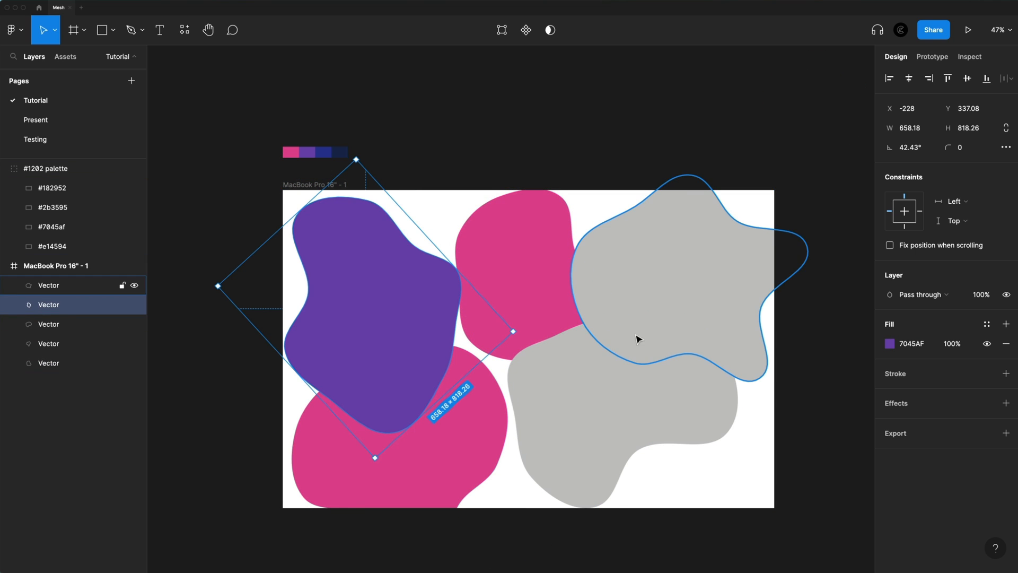
left_click(638, 339)
key("i")
left_click(322, 152)
Fill the lower-right blob with purple 7045AF and the MacBook Pro 16" frame with dark navy 182952, and clear the selection
left_click(567, 393)
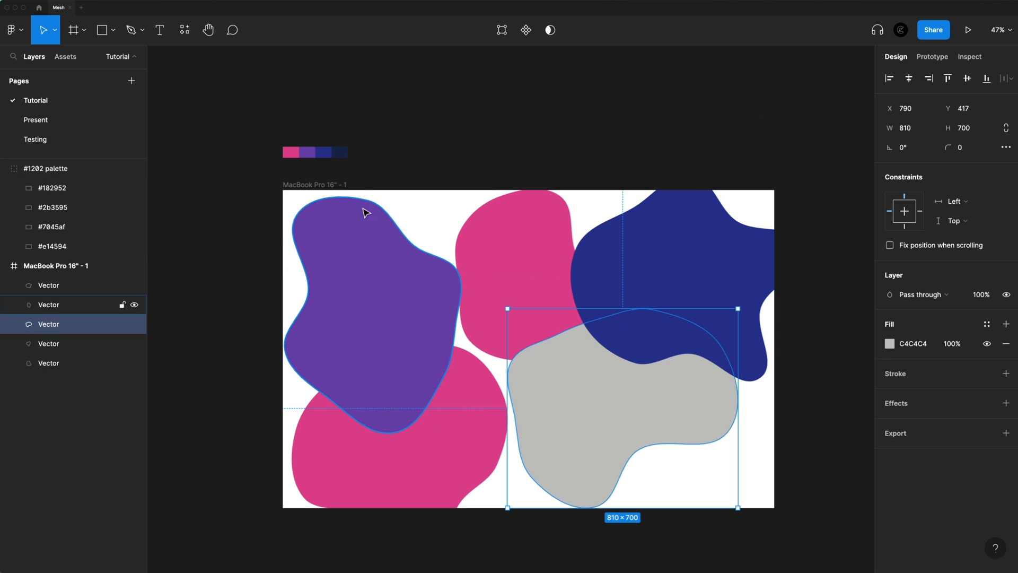
key("i")
left_click(362, 210)
left_click(320, 184)
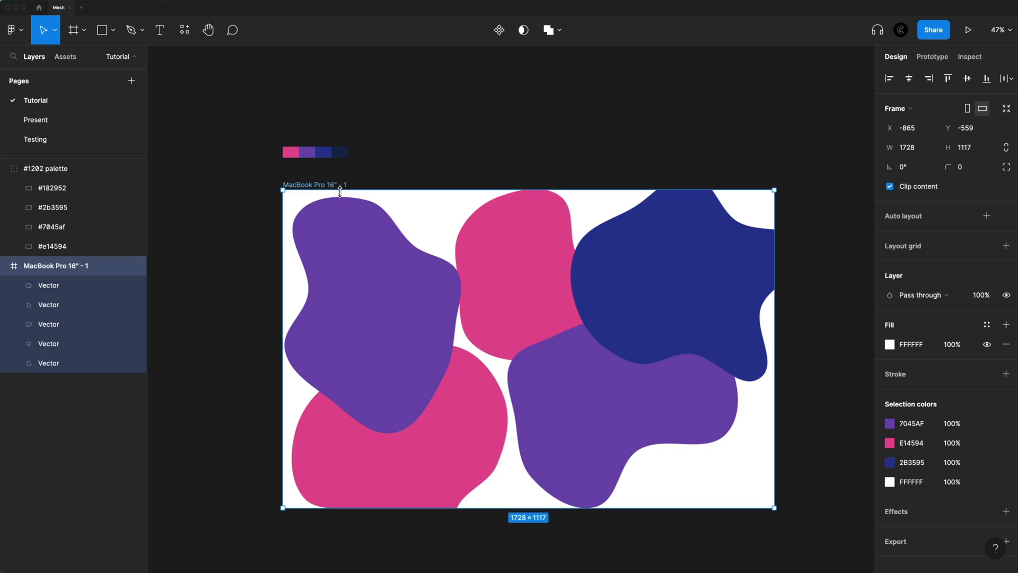
key("i")
left_click(339, 152)
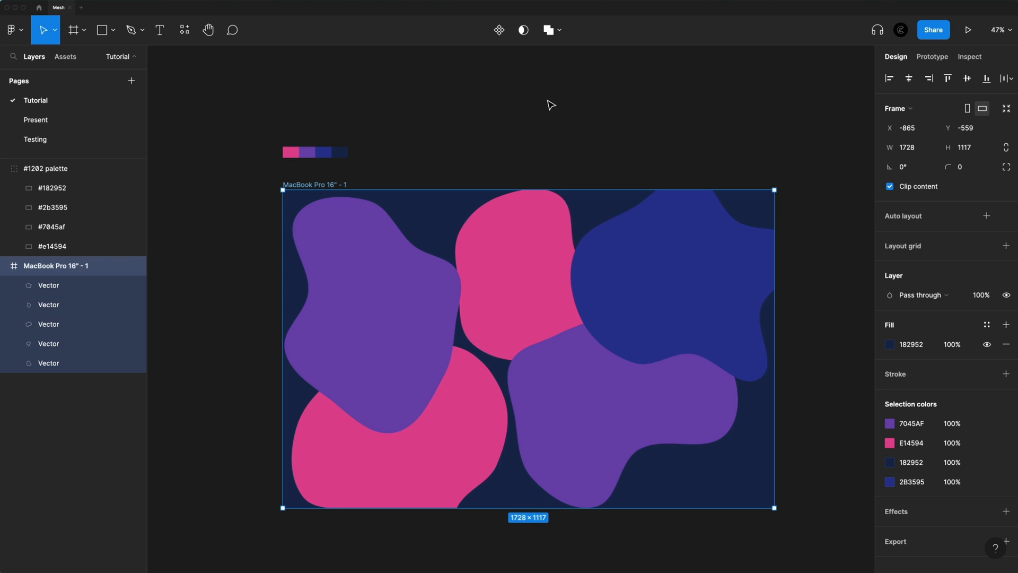
left_click(577, 129)
Select all five blobs in the frame and add a Layer blur effect to them
scroll(359, 281, "down", 2)
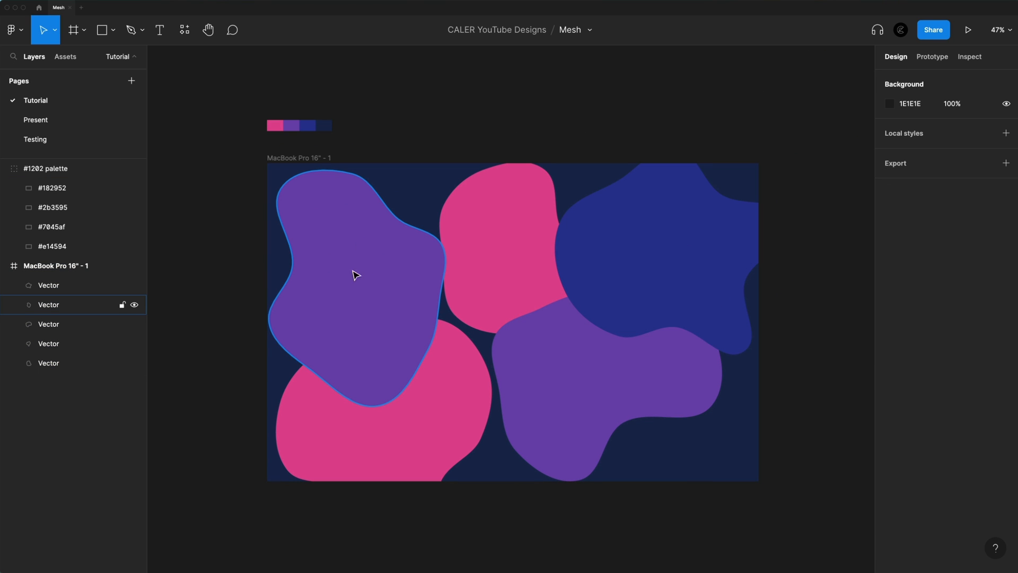
left_click(370, 272)
left_click(456, 422, "shift")
left_click(504, 261, "shift")
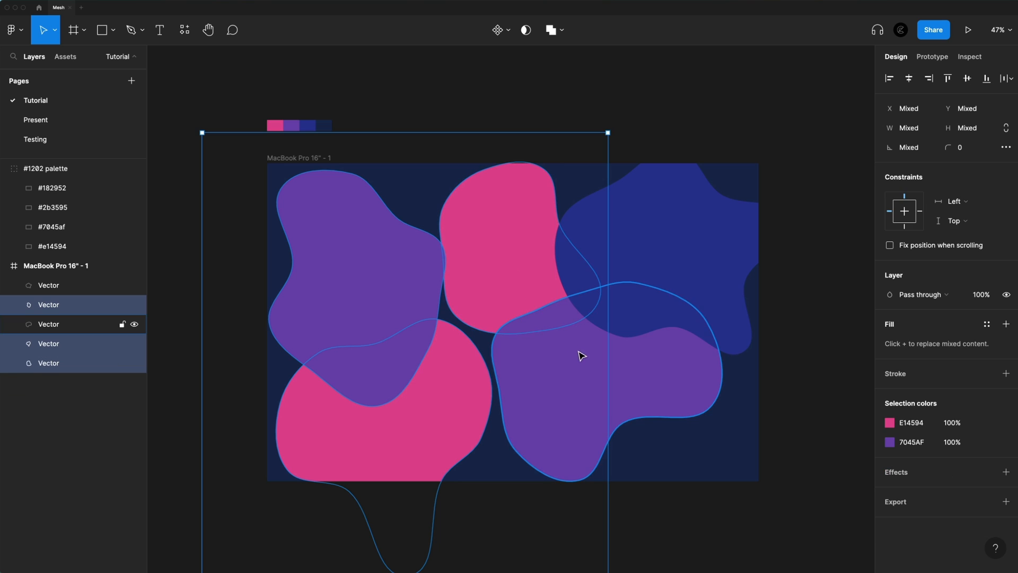
left_click(581, 356, "shift")
left_click(652, 246, "shift")
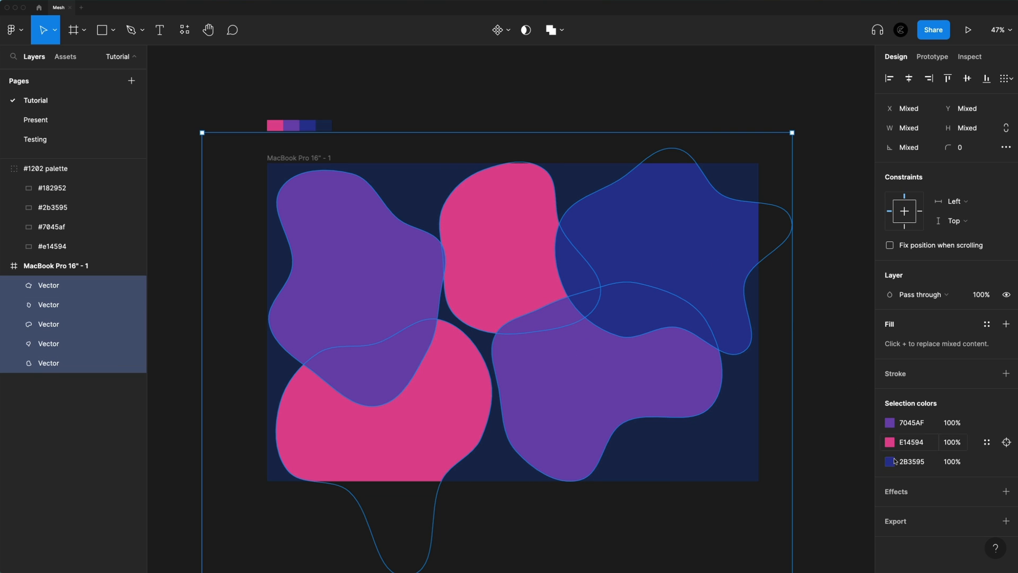
left_click(1005, 492)
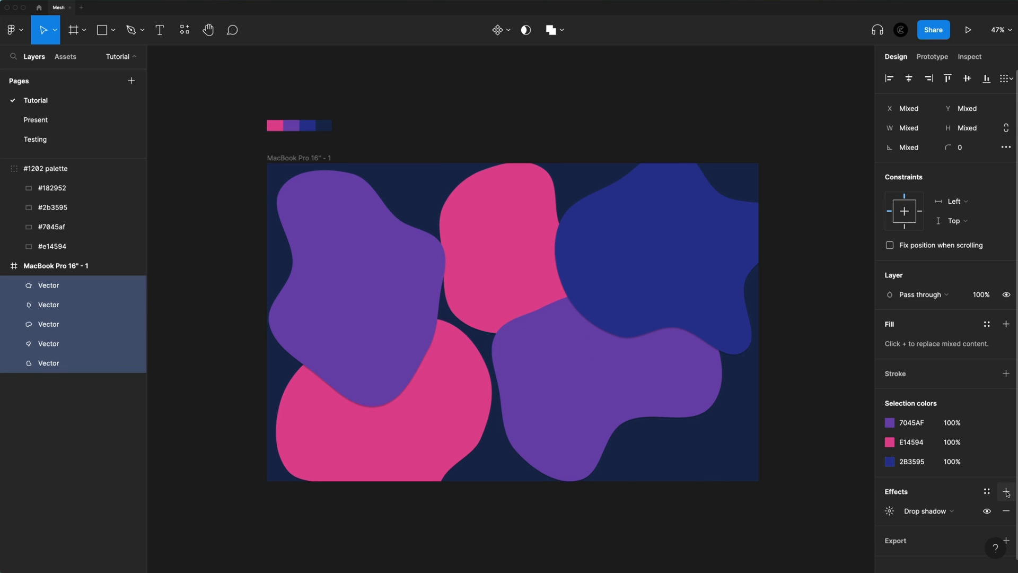
left_click(926, 511)
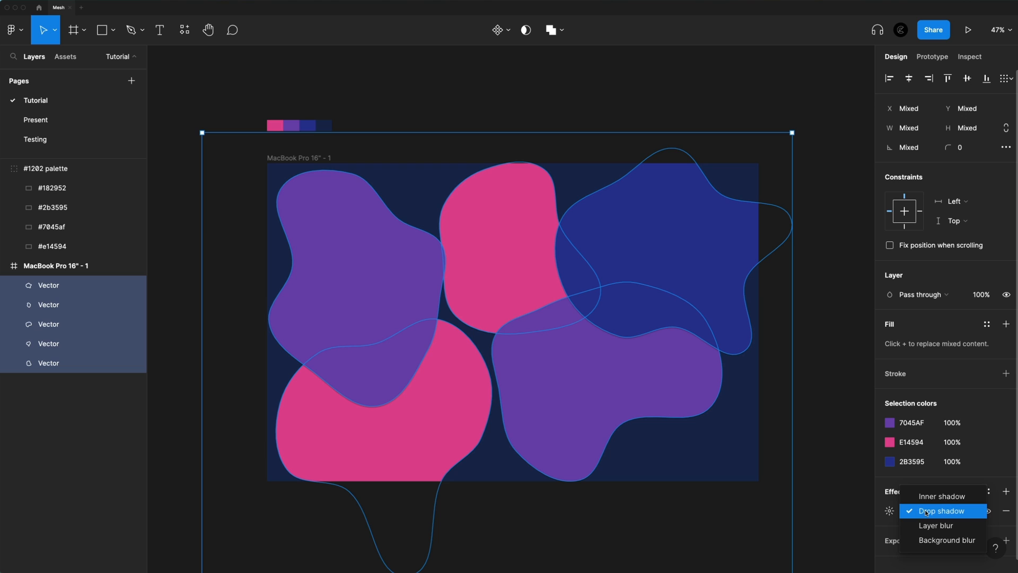
left_click(945, 529)
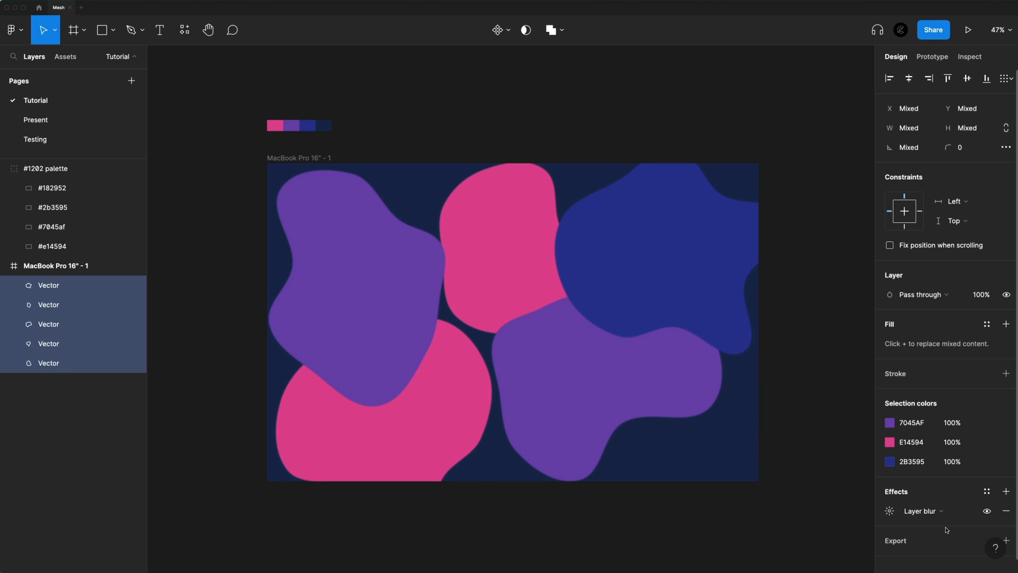
Set the layer blur of the five blobs to 500
left_click(893, 513)
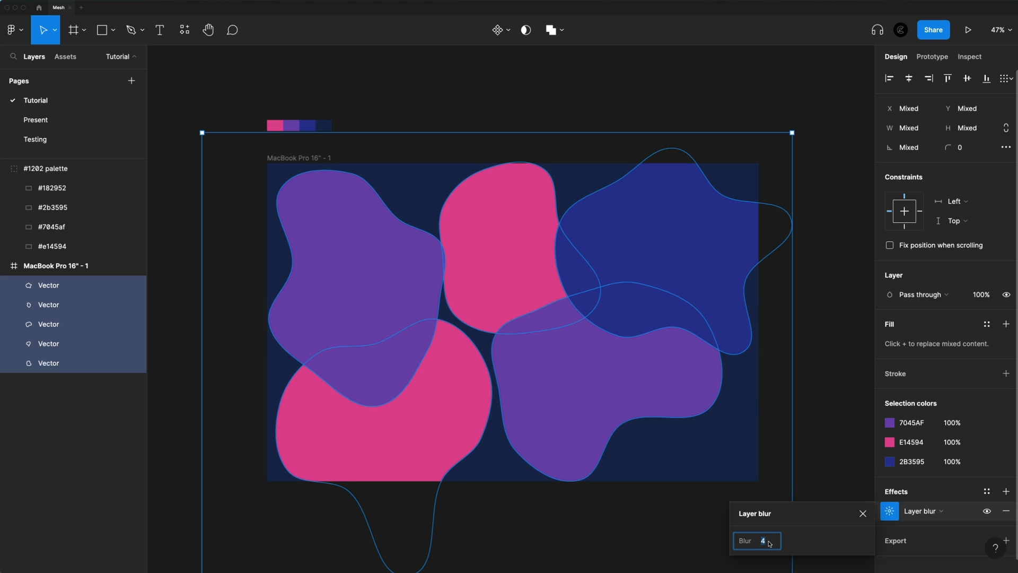
type("500")
key("Return")
key("4")
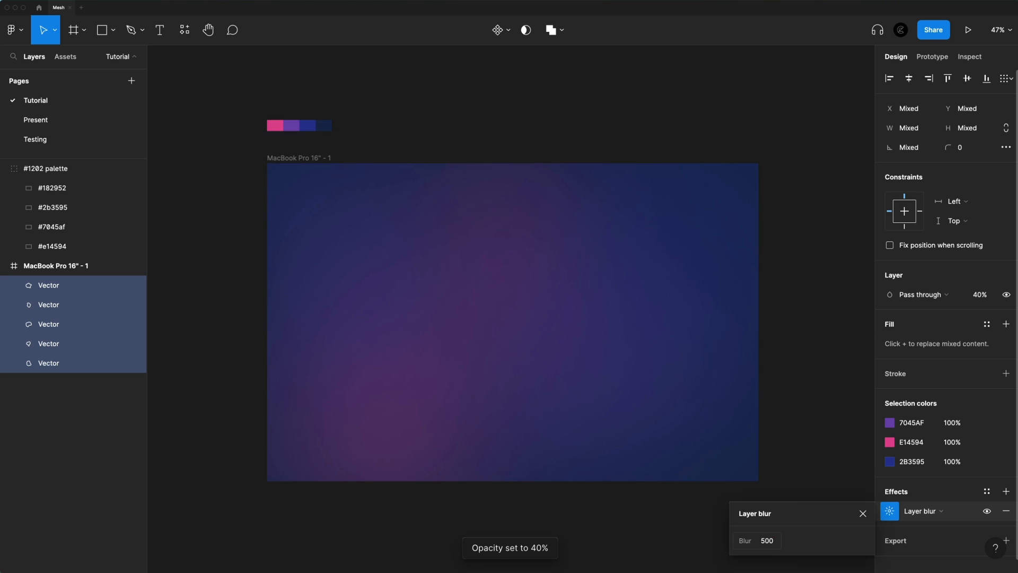
left_click(985, 292)
type("100")
key("Return")
Try layer blur amounts of 400 and 300 on the five blobs
left_click(773, 541)
type("400")
key("Return")
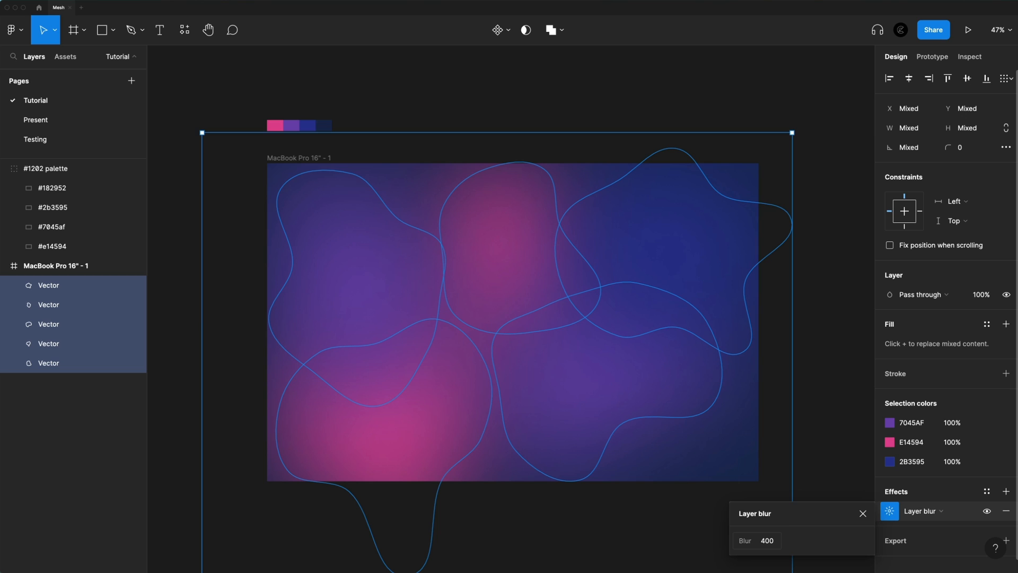
left_click(773, 542)
key("Return")
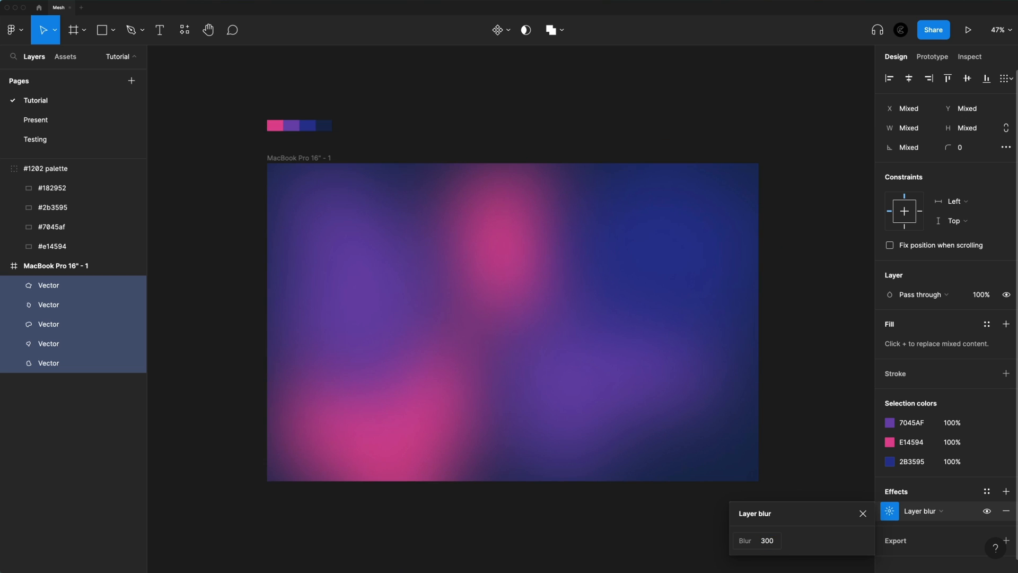
Set the blobs' layer blur to 500, close the effect settings and deselect the blobs
left_click(771, 541)
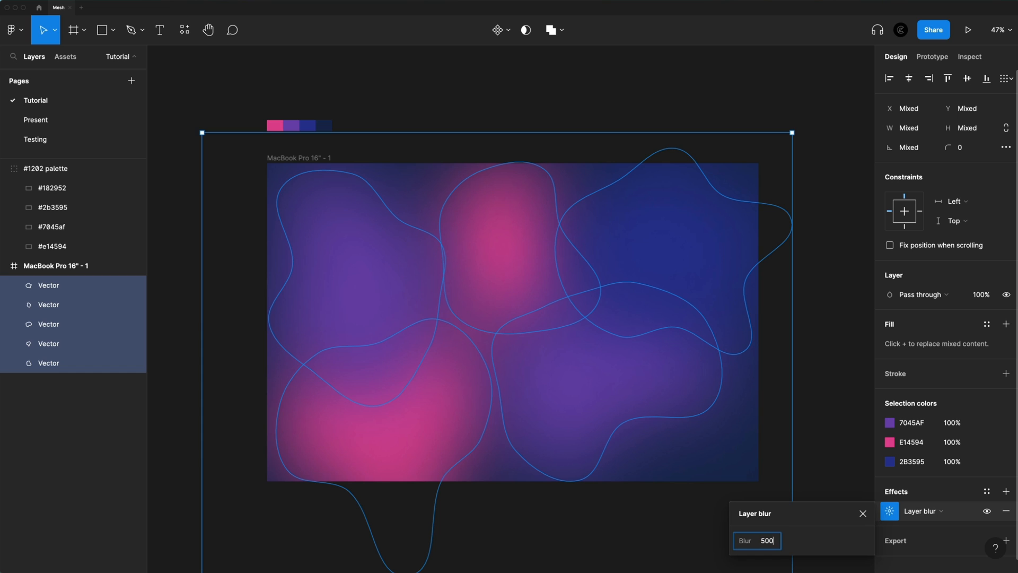
key("Return")
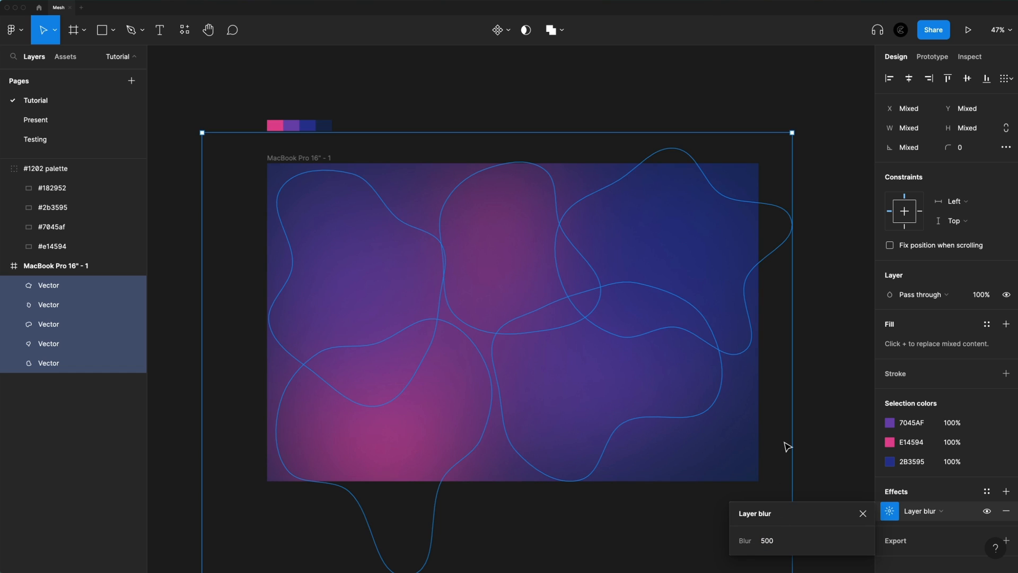
left_click(861, 513)
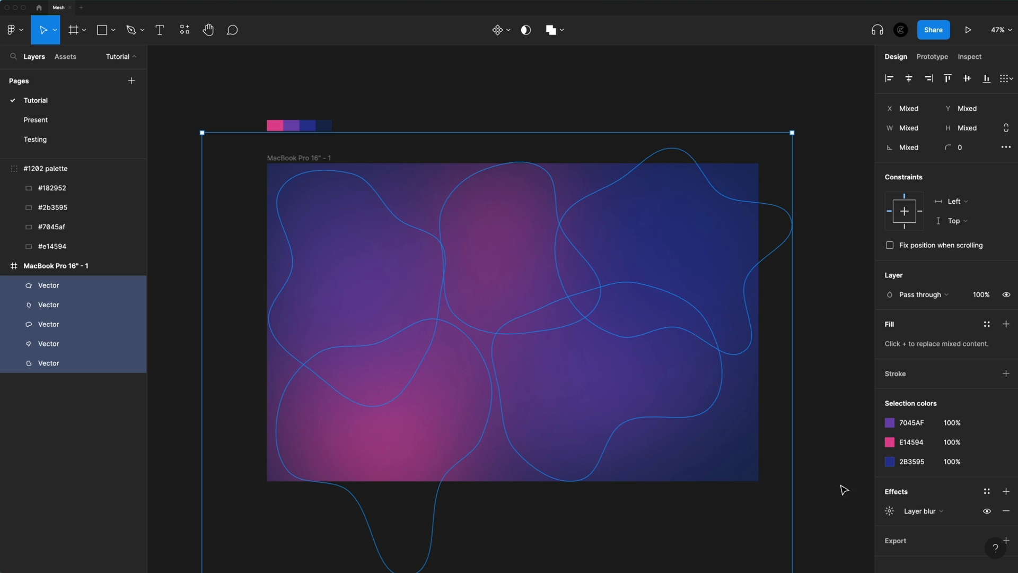
left_click(840, 476)
scroll(700, 555, "down", 2)
scroll(699, 551, "up", 2)
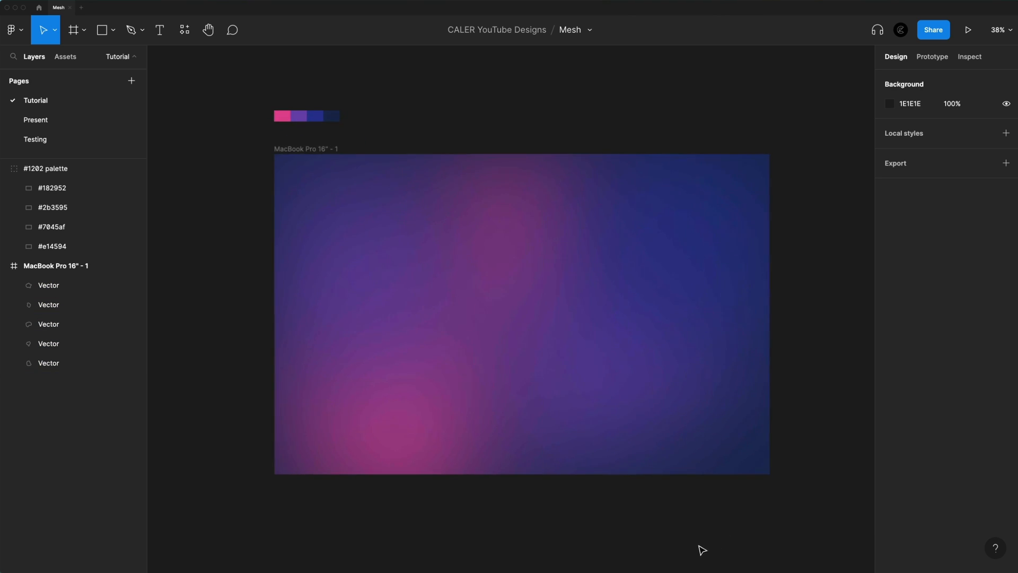
Select all the blobs, hide their layer blur effect and clear the selection
left_click(525, 257)
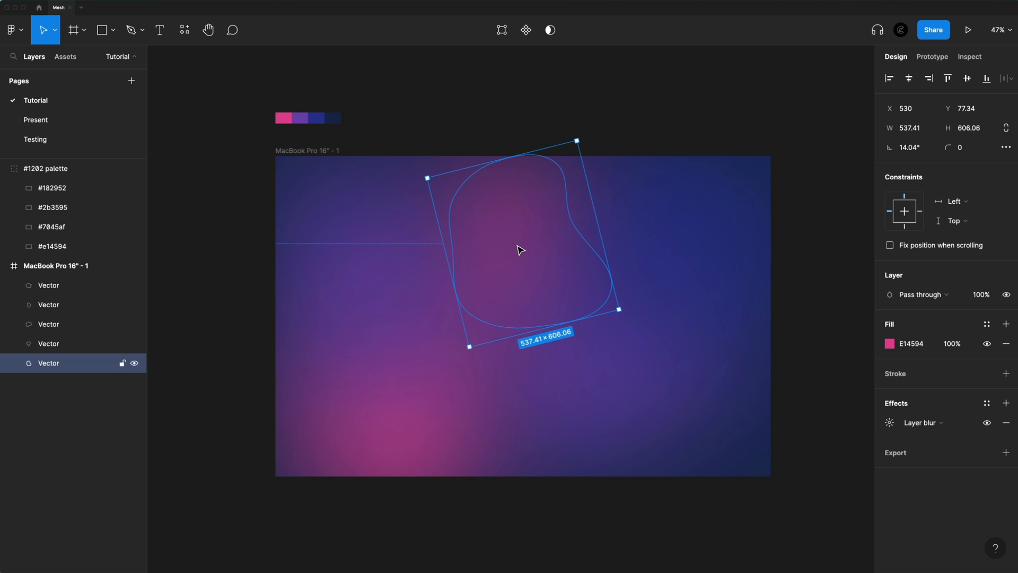
key("super+a")
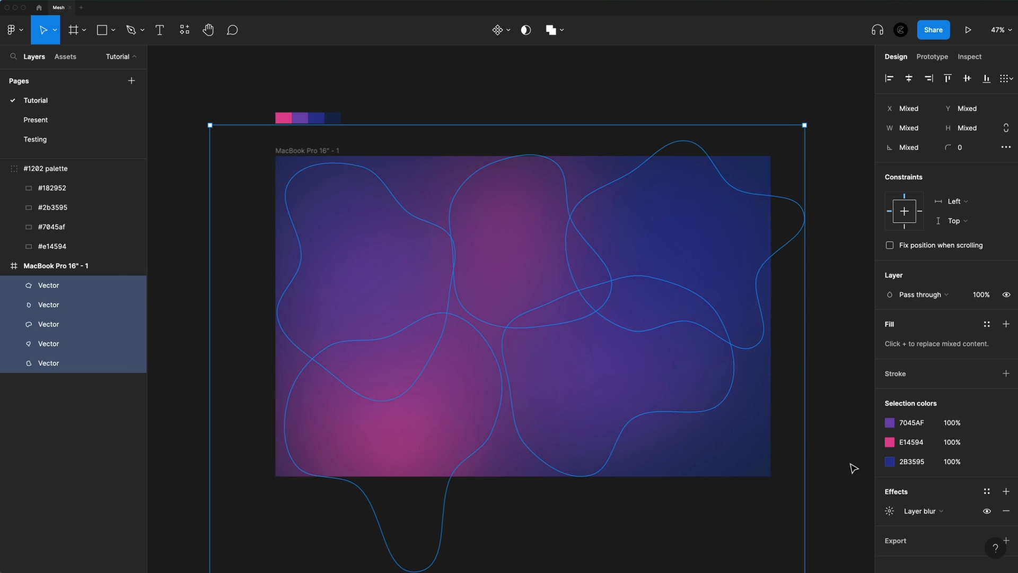
left_click(987, 512)
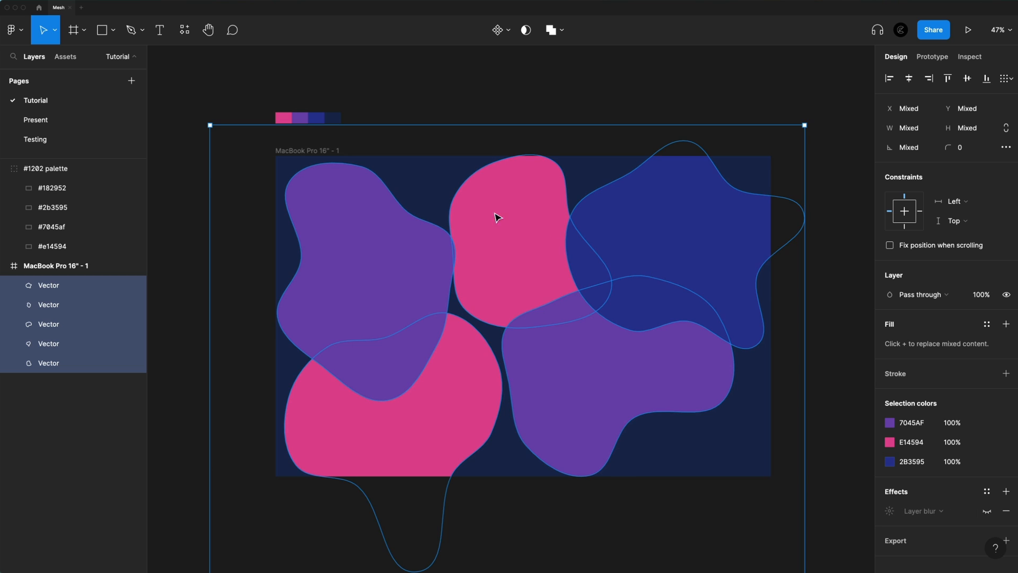
key("Escape")
Duplicate the top-middle pink blob into the frame's lower-right corner, scale it to about 319 × 360 and rotate it to about 95°
left_click_drag(486, 220, 659, 394)
left_click_drag(755, 319, 737, 378)
left_click_drag(767, 465, 754, 377)
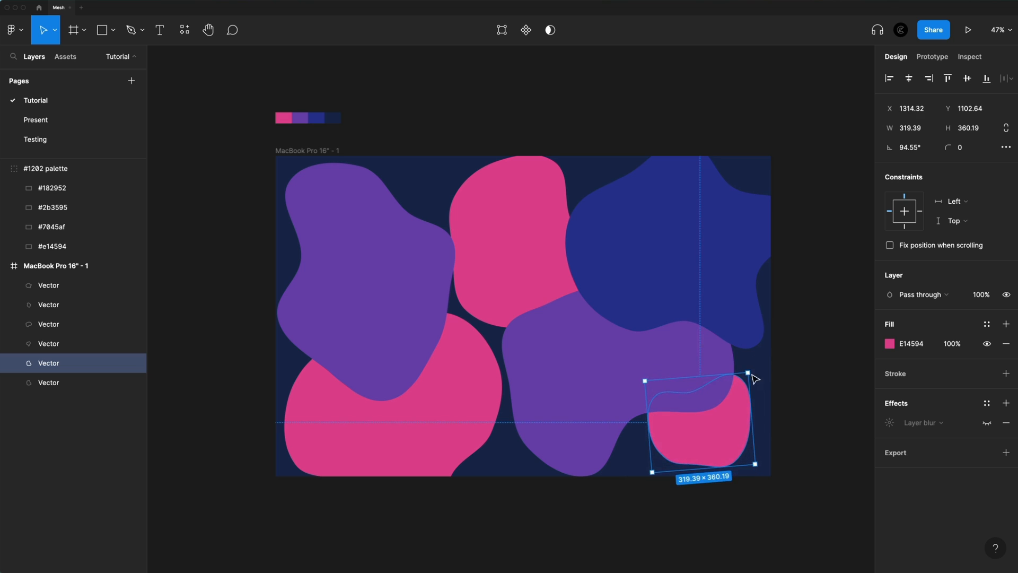
Duplicate the blue blob onto the frame's upper-left area, scale it to about 502 × 437 and rotate it to 60°
left_click(633, 256)
left_click_drag(632, 256, 374, 256)
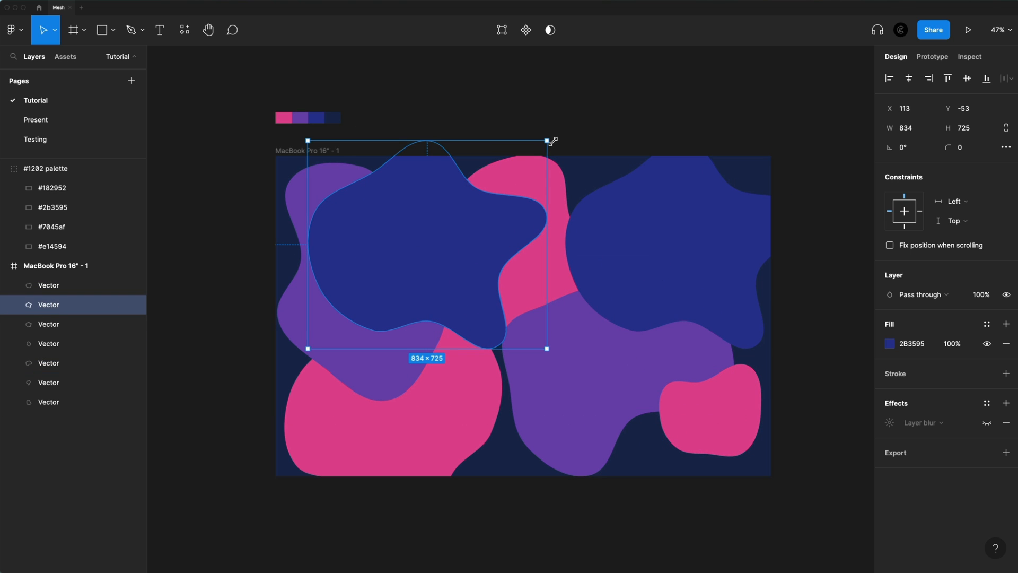
left_click_drag(547, 141, 499, 182)
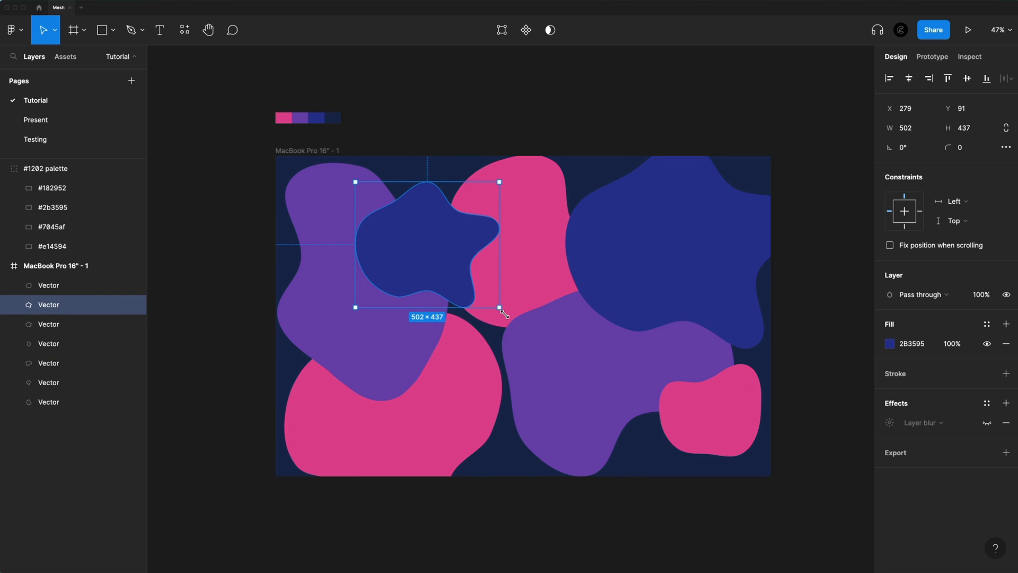
left_click_drag(504, 305, 507, 169)
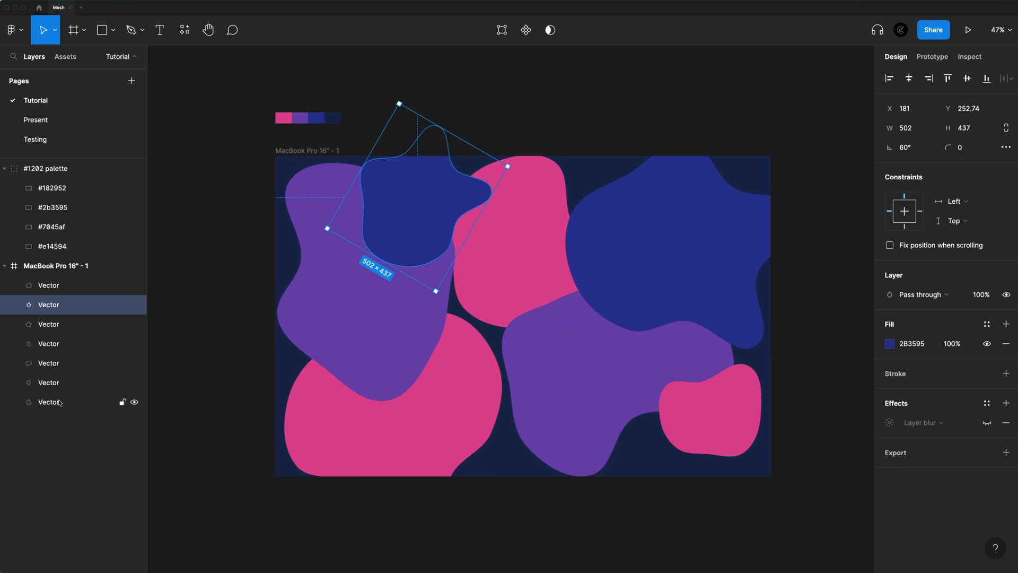
Select all seven blobs, show their layer blur effect again and deselect them
key("ctrl+a")
left_click(987, 510)
left_click(503, 552)
Turn the Background frame into a component and add a Variant property to it
scroll(505, 550, "up", 2)
scroll(673, 563, "up", 1)
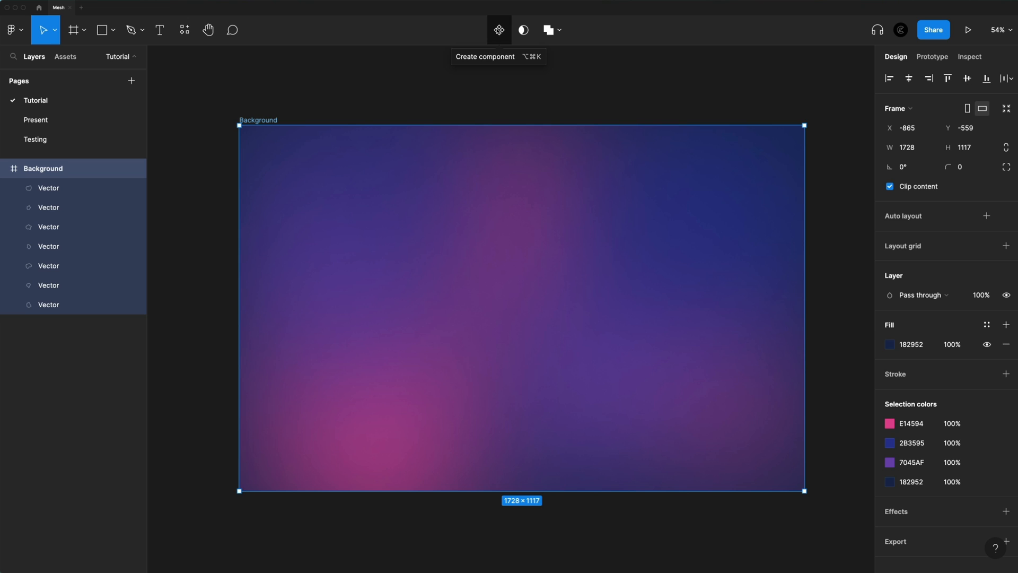
left_click(499, 29)
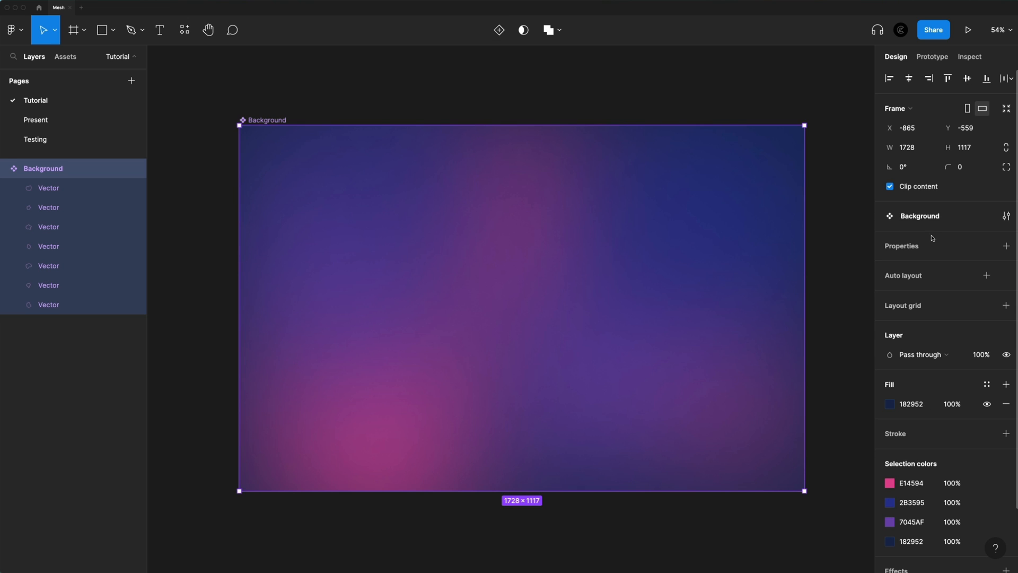
left_click(1005, 249)
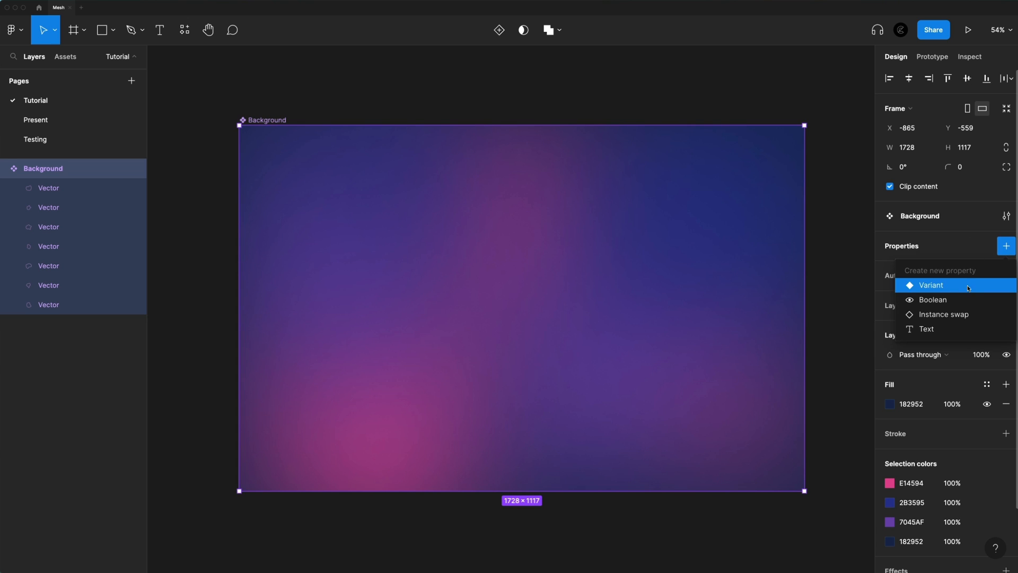
left_click(940, 284)
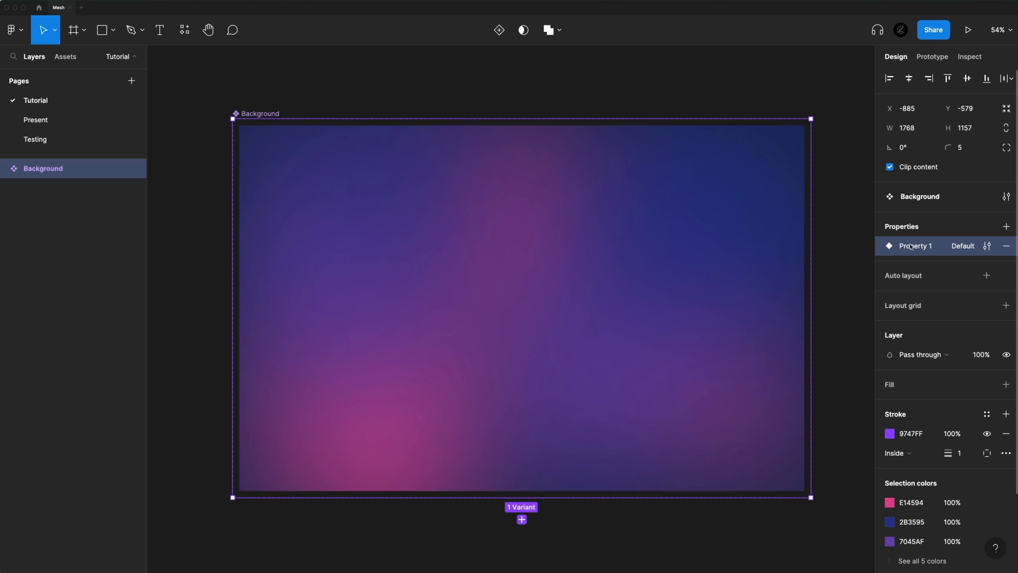
Rename the Background component's variant property to States and add a second variant below the default one
double_click(912, 247)
type("S")
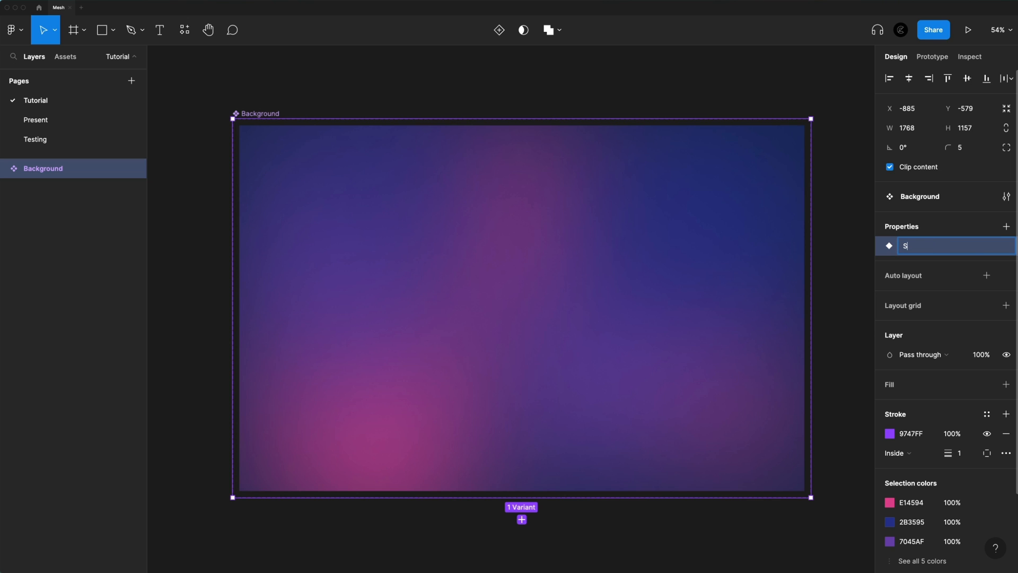
type("tates")
key("Return")
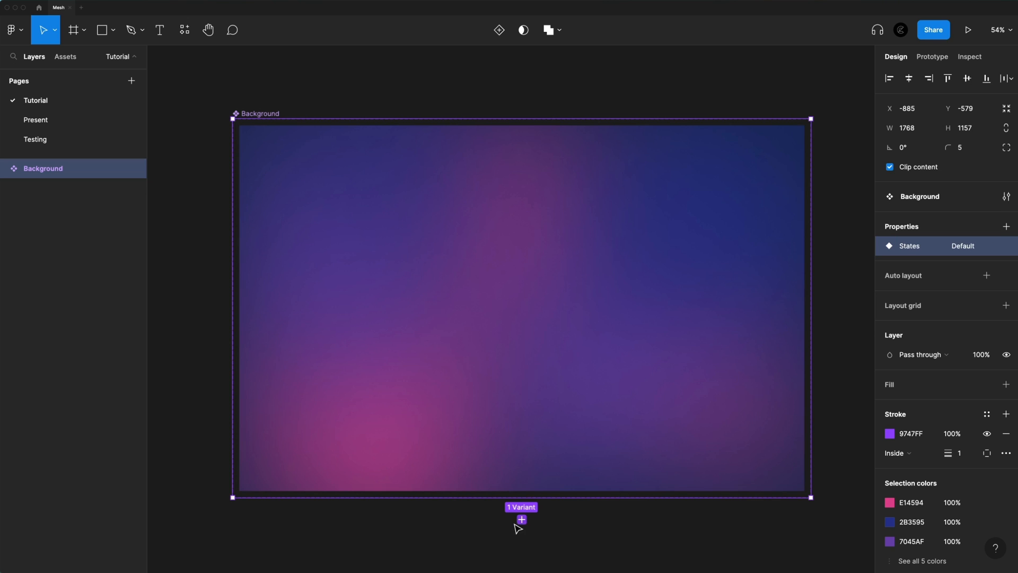
left_click(522, 520)
scroll(546, 415, "down", 5)
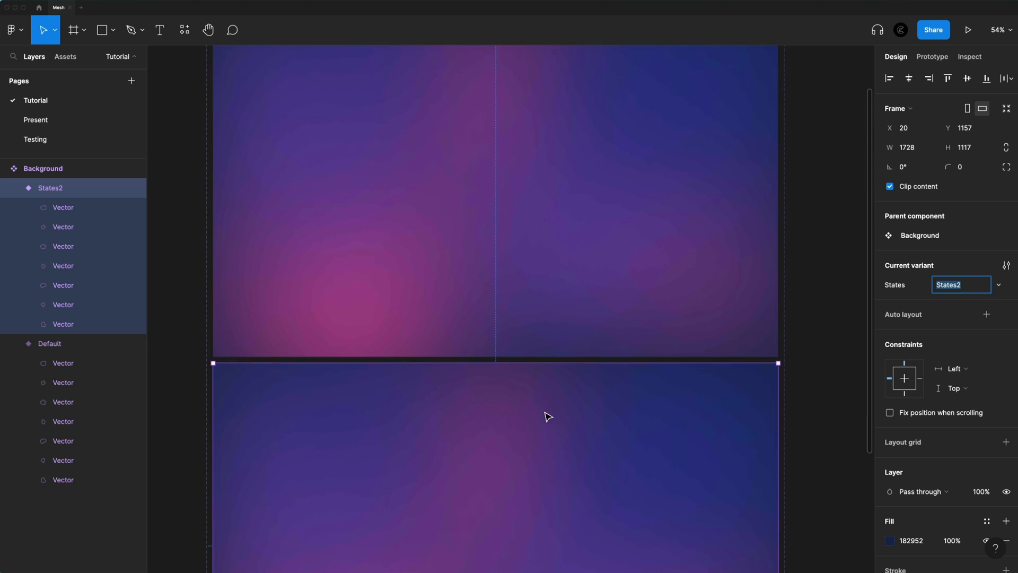
Name the second Background variant Mid
scroll(948, 277, "down", 1)
type("M")
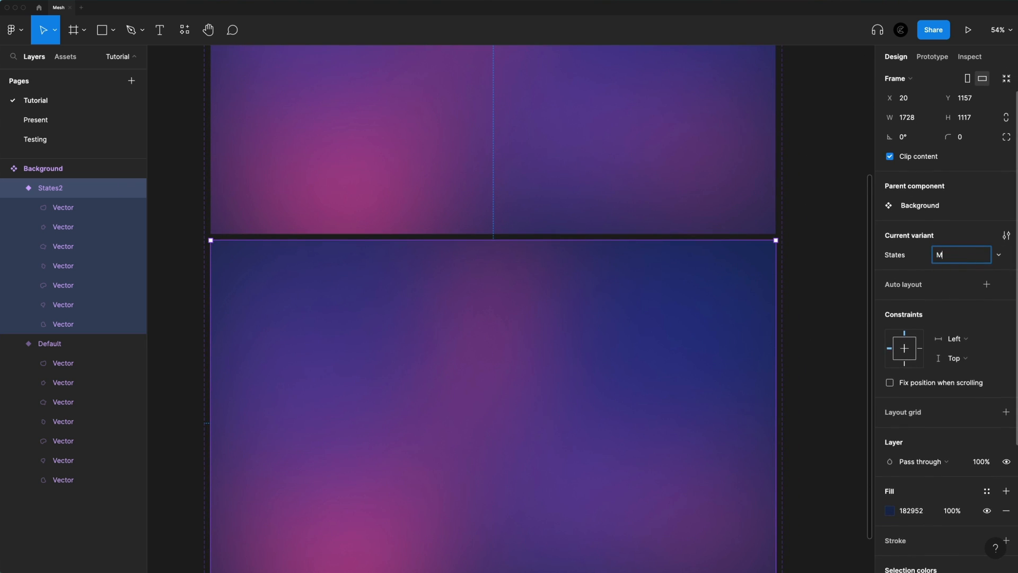
type("id")
key("Return")
Add a third variant below Mid and name it End
scroll(759, 300, "down", 5)
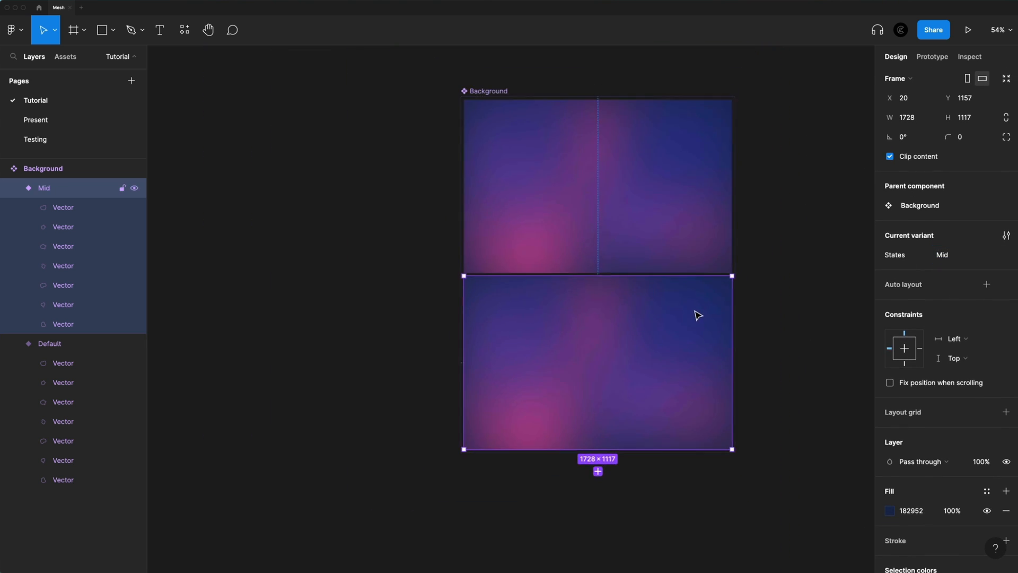
scroll(652, 382, "down", 1)
left_click(587, 445)
left_click(959, 255)
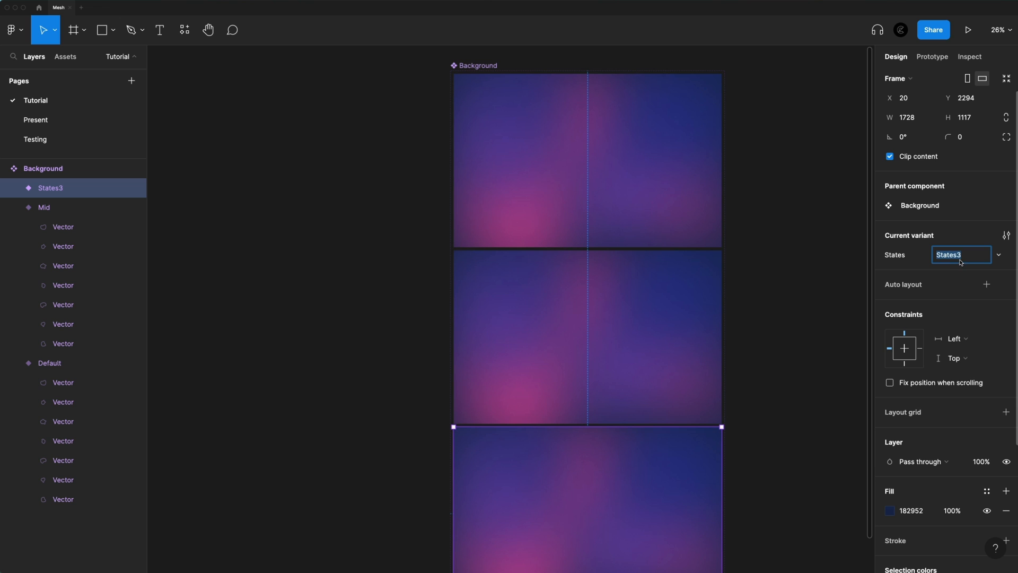
type("End")
key("Return")
Set the uppermost variant's States value to Start and deselect it
left_click(589, 171)
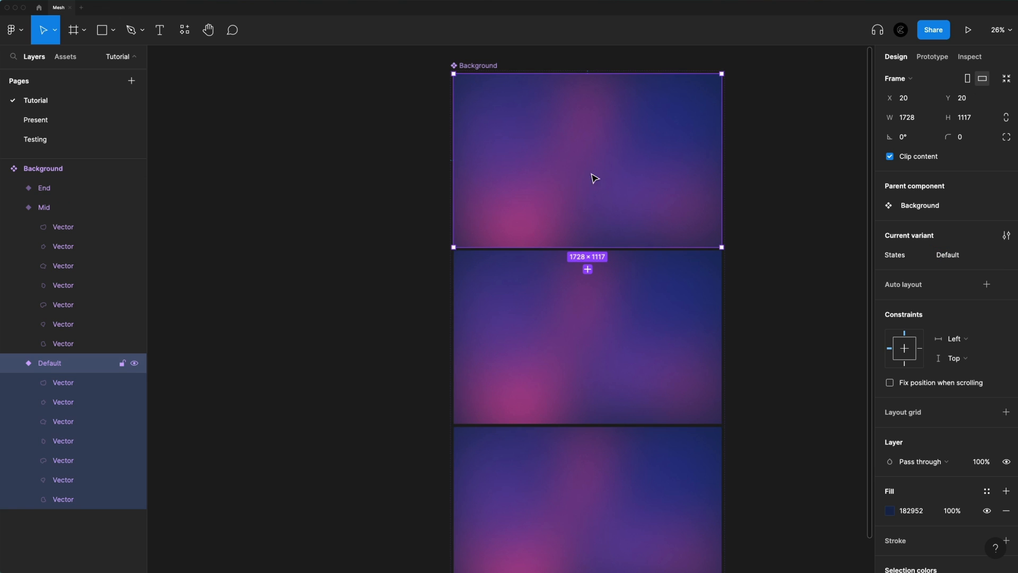
left_click(960, 256)
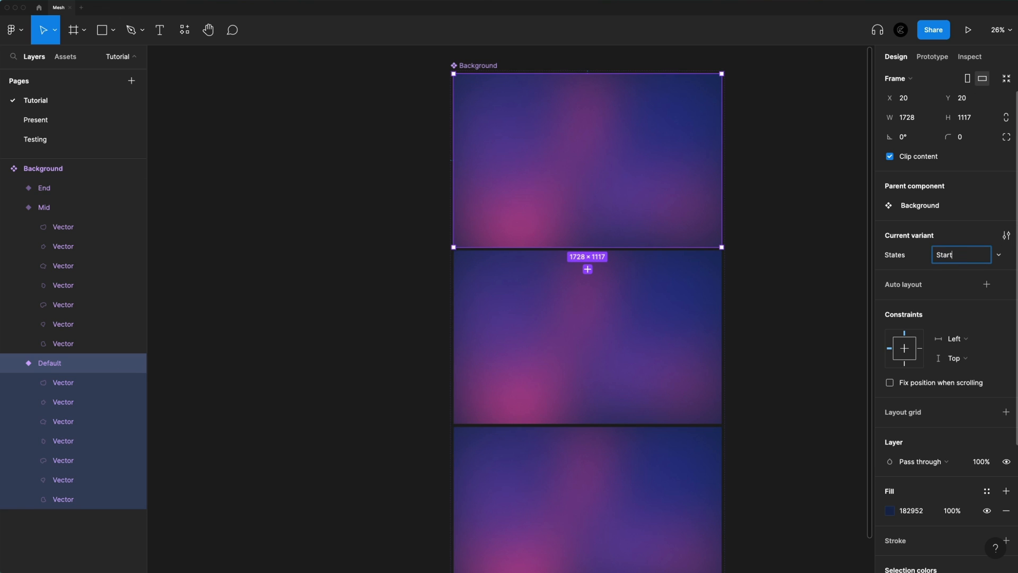
key("Return")
scroll(643, 157, "down", 5)
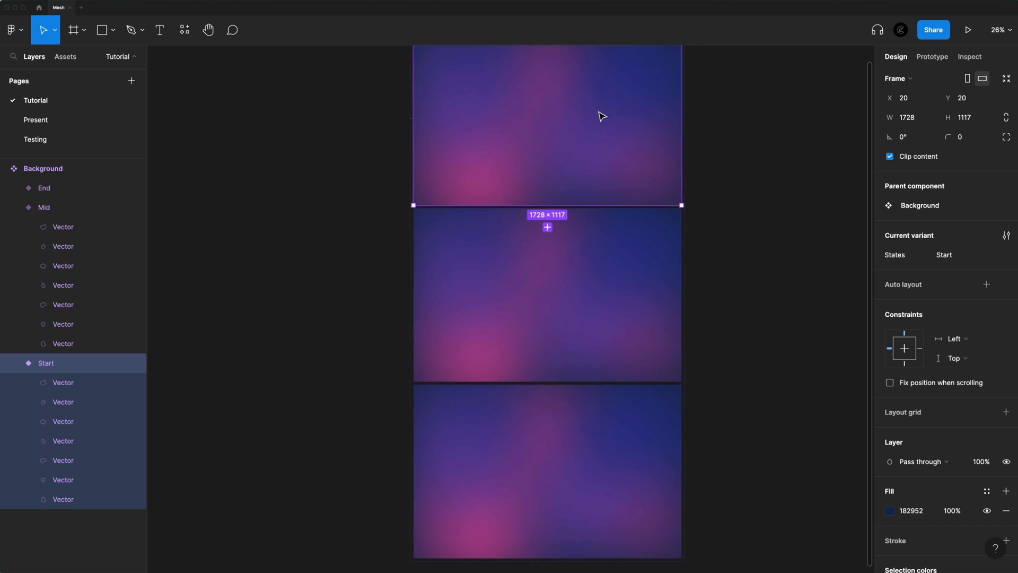
scroll(549, 109, "up", 1)
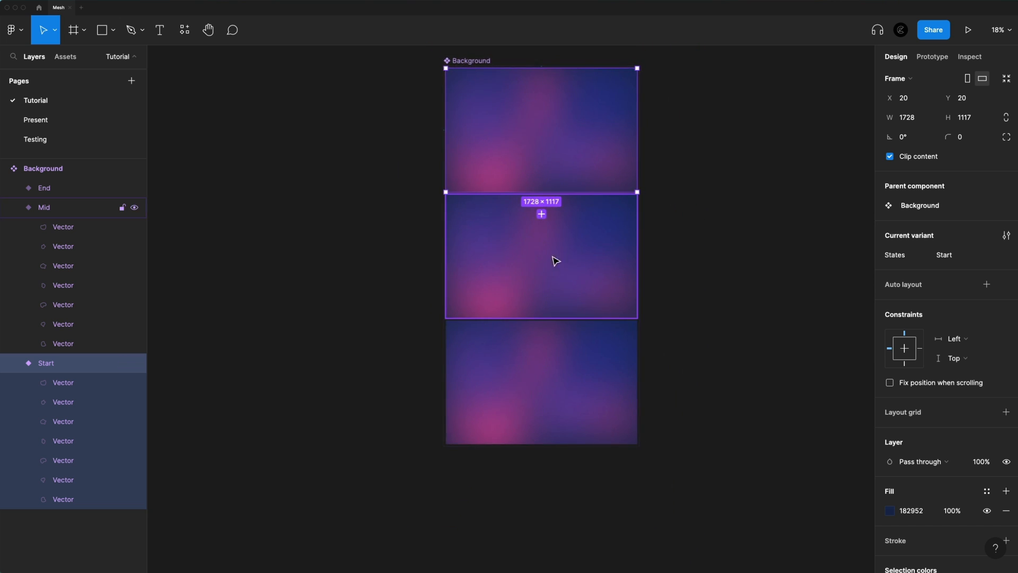
scroll(668, 221, "up", 1)
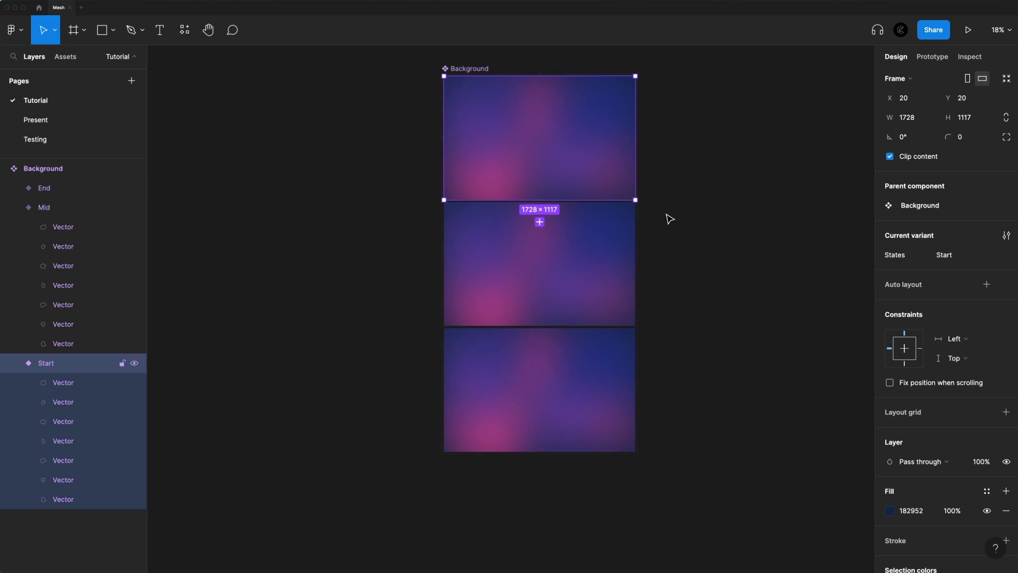
left_click(668, 220)
Rearrange the Mid variant's blobs, moving the bright pink one to the lower middle, the blue one toward the centre and the faint pink one up the right side
scroll(509, 257, "up", 2)
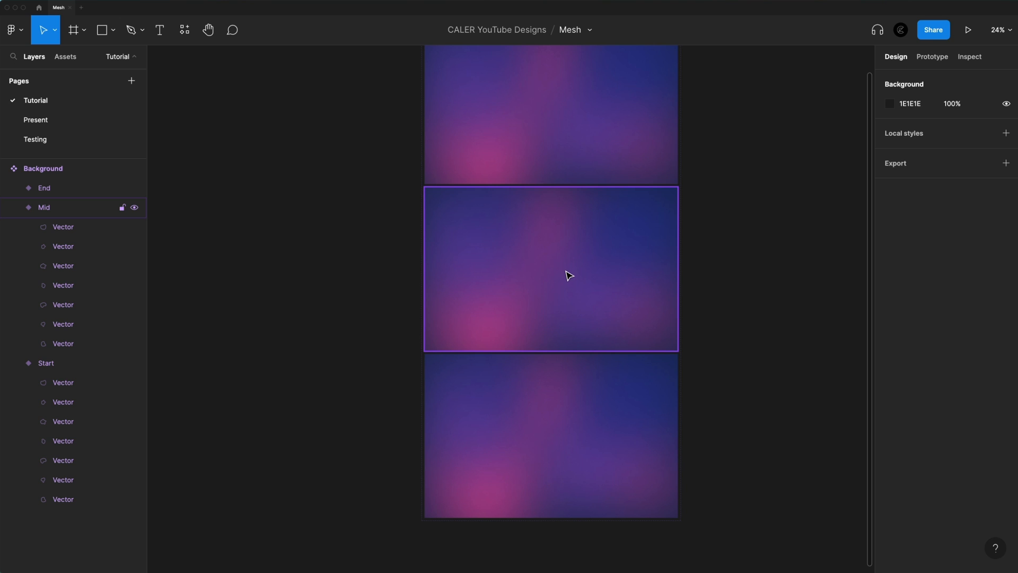
scroll(562, 241, "up", 2)
left_click(554, 227, "super")
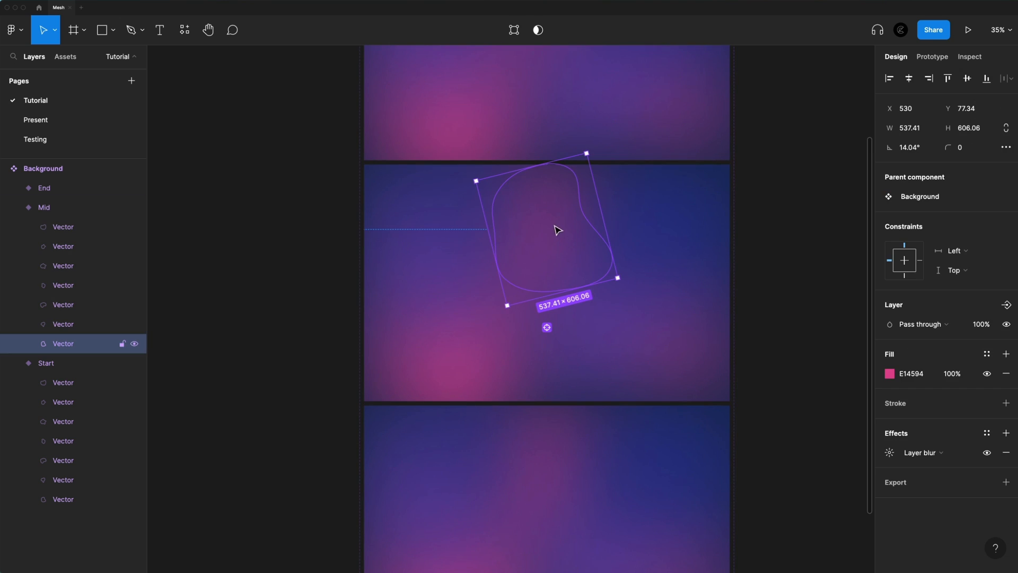
left_click_drag(500, 228, 476, 245)
left_click_drag(484, 349, 625, 357)
left_click_drag(631, 249, 571, 263)
left_click_drag(700, 345, 695, 245)
left_click_drag(514, 306, 476, 343)
In the End variant, move the central pink blob to the upper right and the lower-left pink blob further up
scroll(624, 382, "down", 2)
scroll(615, 387, "down", 2)
left_click(496, 358)
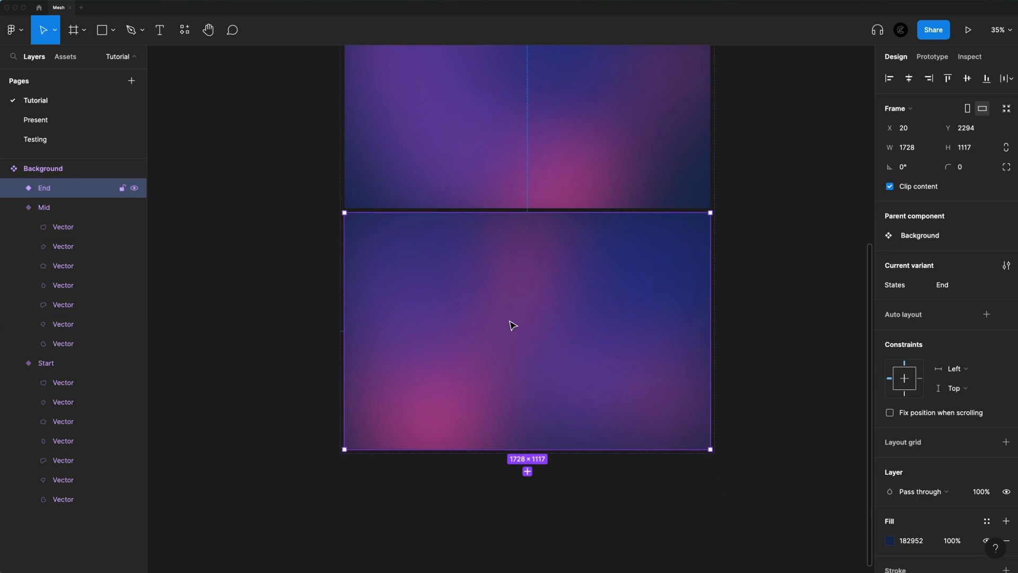
scroll(504, 299, "up", 2)
double_click(500, 295)
left_click_drag(500, 295, 625, 296)
left_click_drag(451, 411, 429, 318)
Select all seven blobs of the End variant and hide their layer blur effect
left_click(85, 323)
left_click(82, 208, "shift")
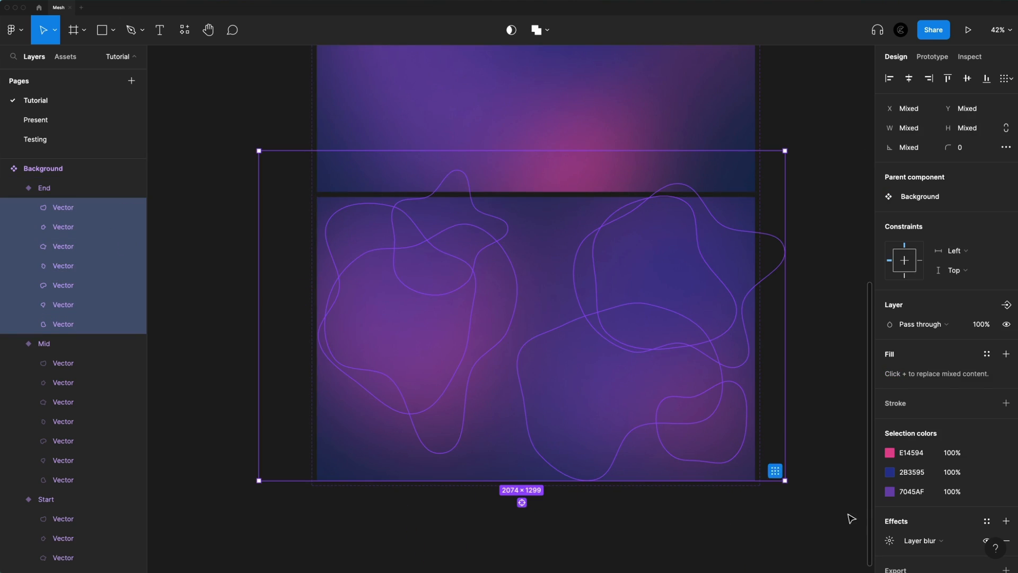
left_click(986, 540)
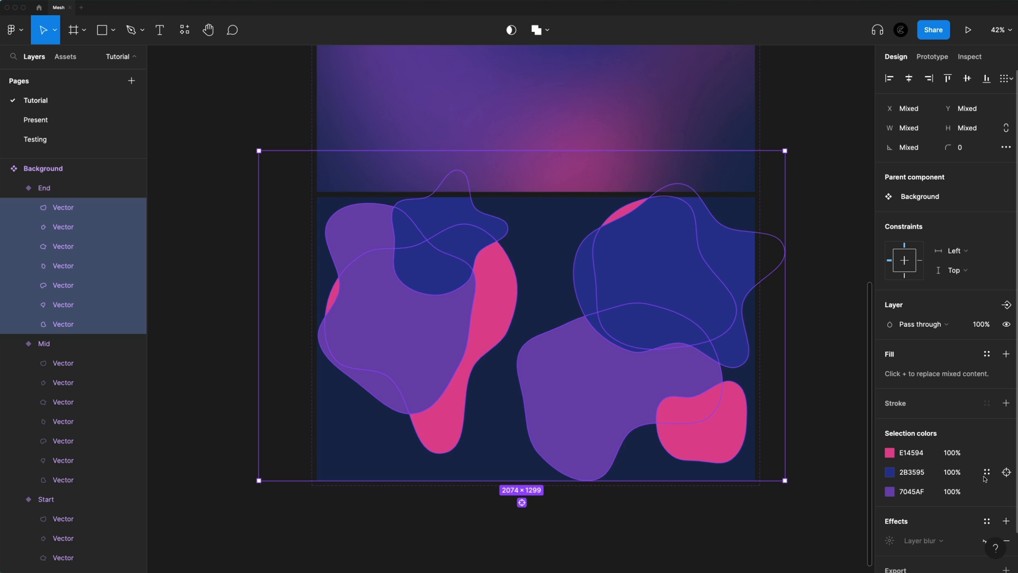
scroll(983, 499, "down", 2)
left_click(986, 499)
left_click(986, 498)
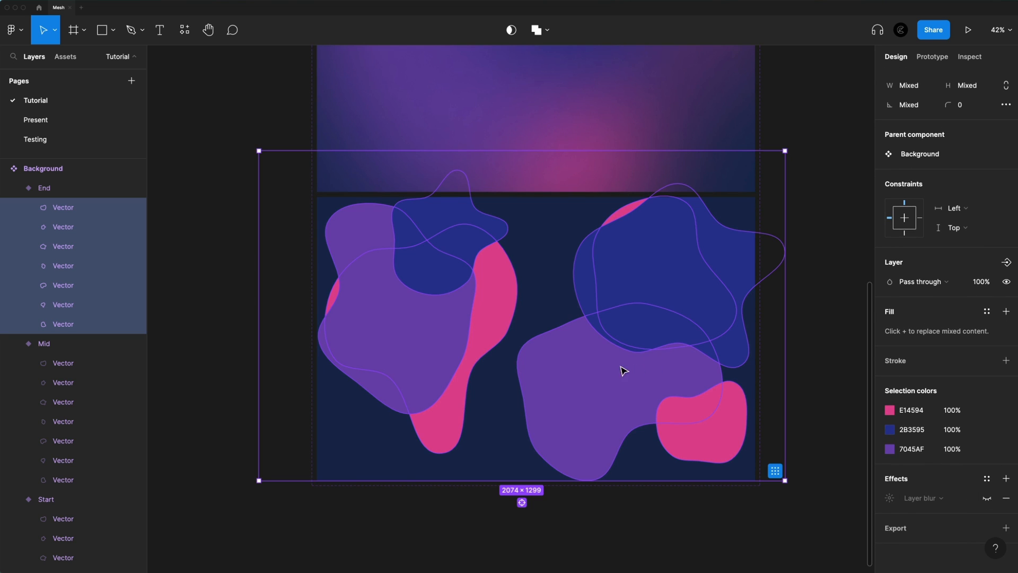
Rearrange the unblurred blobs across the End variant, shifting the lower purple one toward the bottom centre, and show their layer blur again
left_click(607, 389)
left_click_drag(604, 384, 552, 403)
left_click_drag(485, 360, 400, 328)
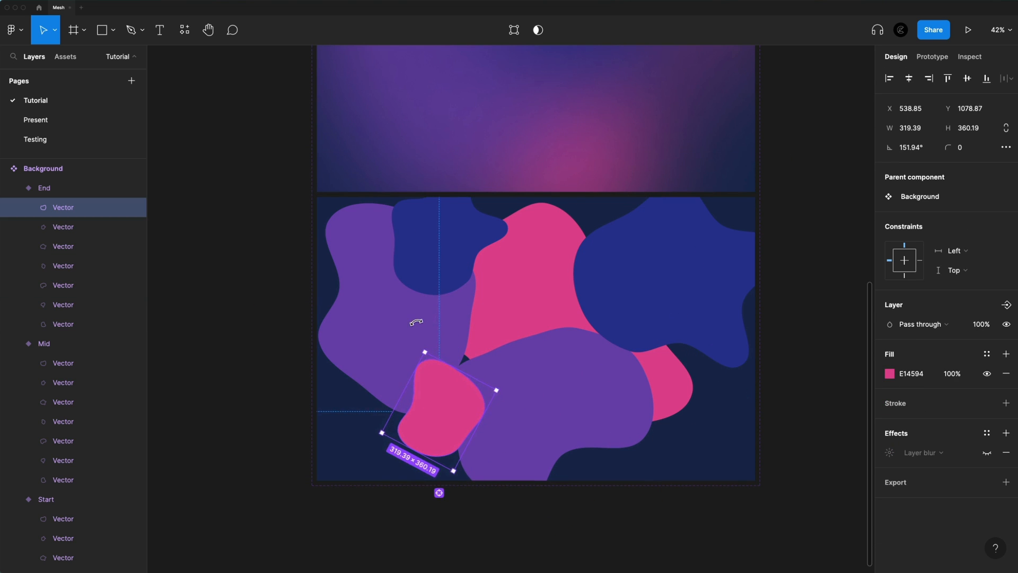
left_click(429, 247)
left_click_drag(530, 212, 659, 264)
left_click(418, 359)
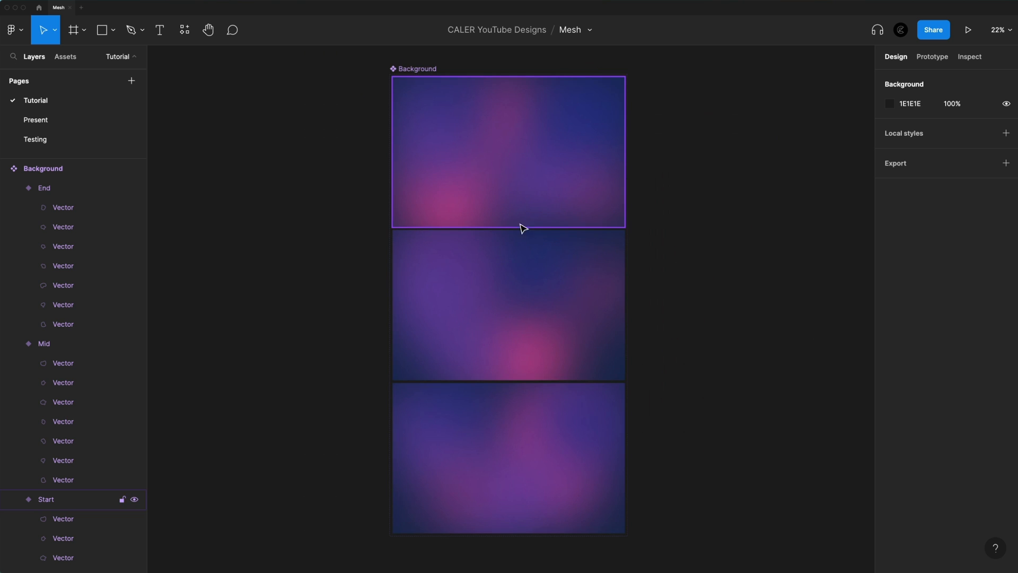
Switch to prototyping and connect the Start variant to the Mid variant with a Change to interaction
left_click(408, 69)
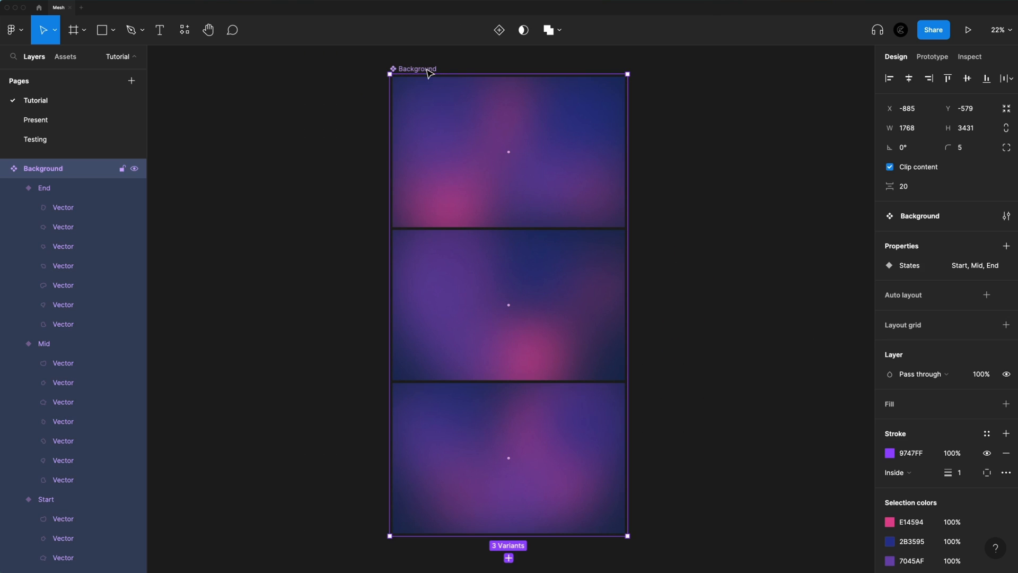
left_click(933, 56)
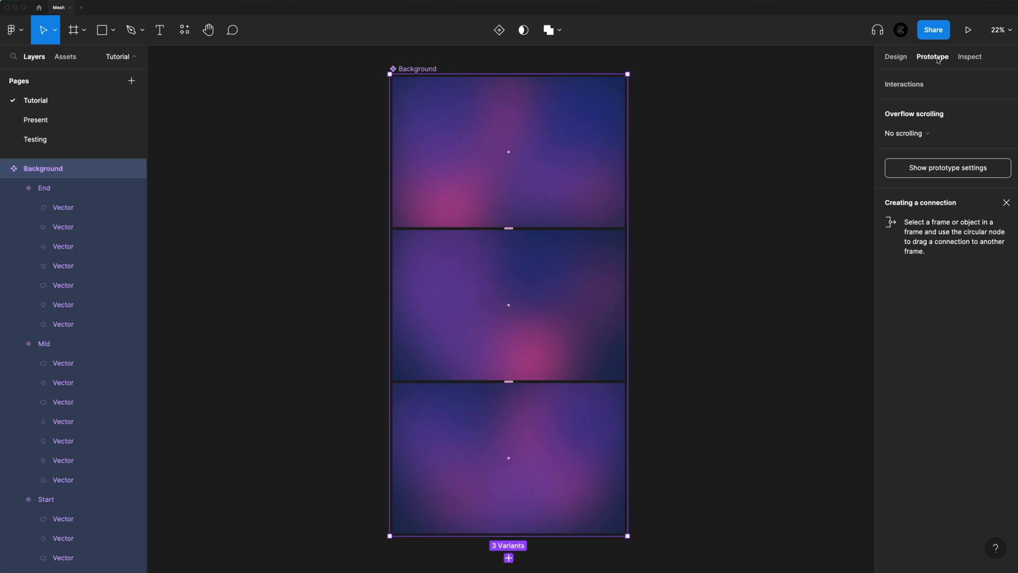
left_click(515, 168)
scroll(511, 182, "up", 10)
scroll(514, 333, "up", 10)
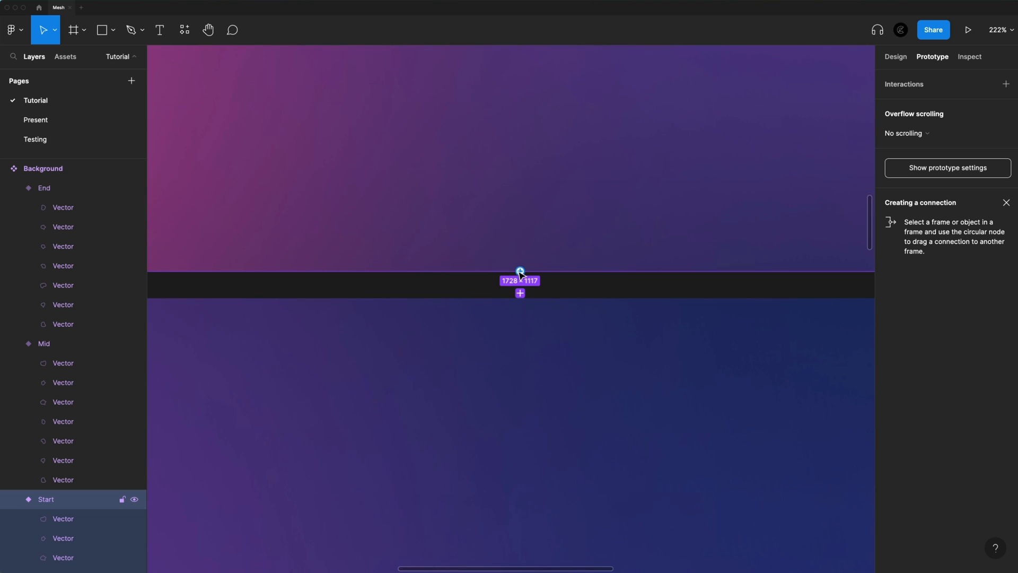
left_click_drag(558, 319, 559, 329)
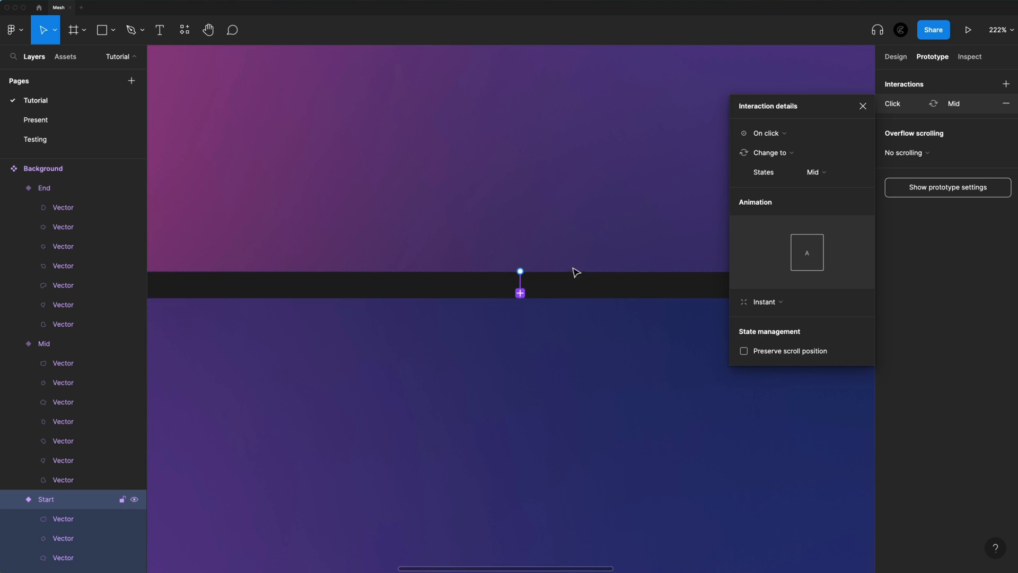
Set the Start-to-Mid interaction's trigger to After delay with a 1 ms delay
left_click(781, 133)
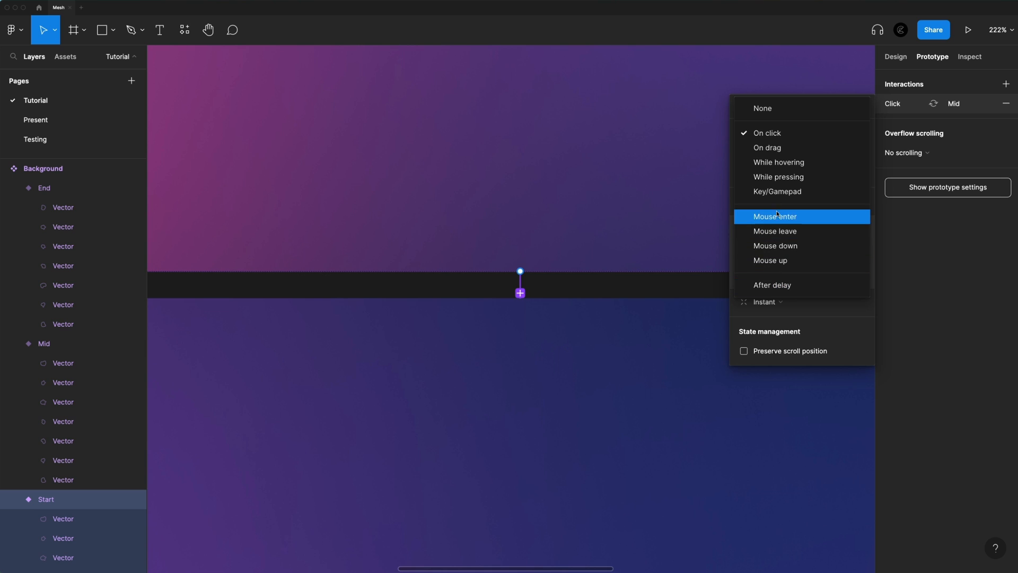
left_click(772, 284)
left_click(843, 135)
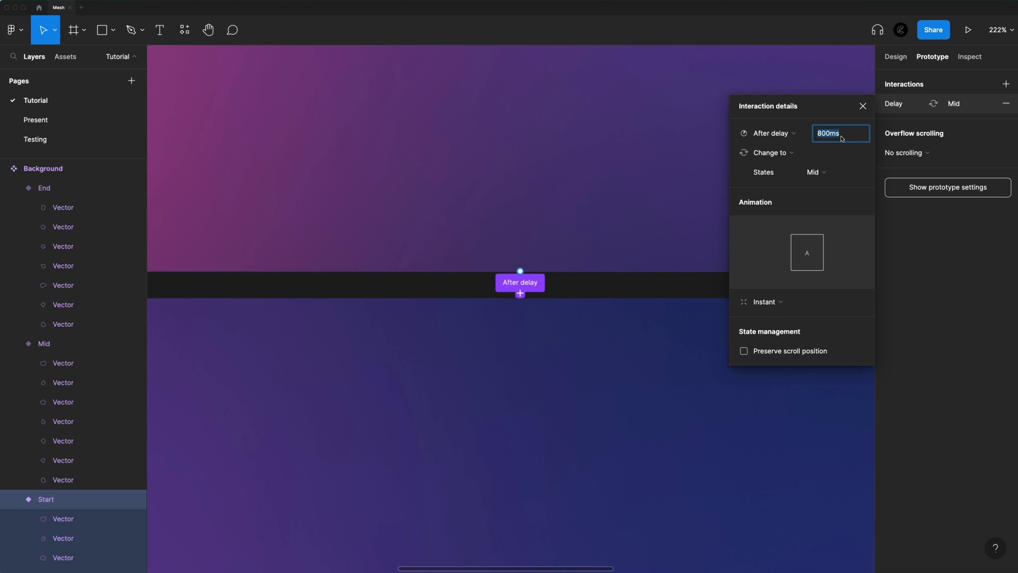
type("1")
key("Return")
Set the Start-to-Mid animation to Smart animate with Linear easing and a 3000 ms duration
left_click(765, 301)
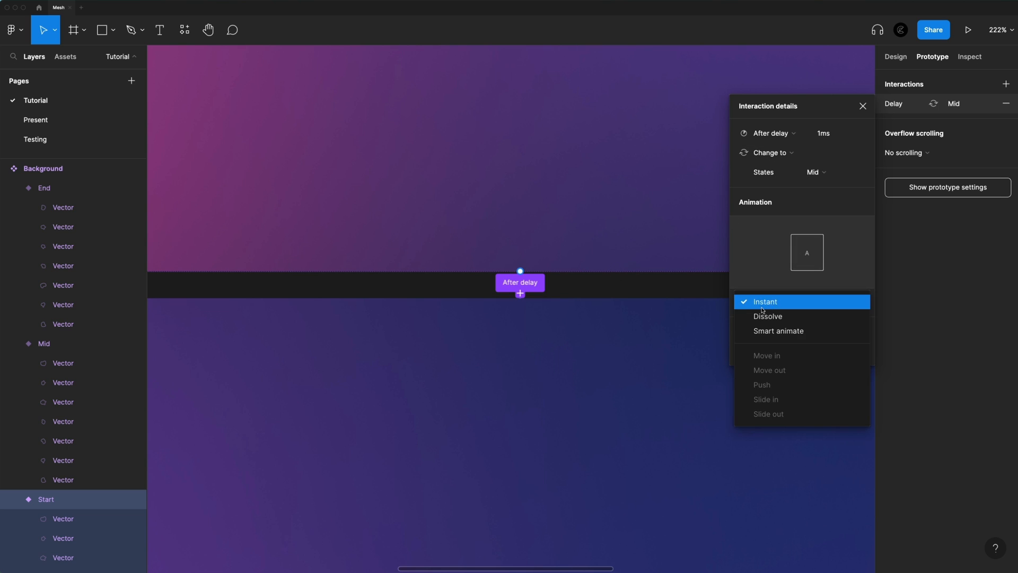
left_click(782, 330)
left_click(781, 323)
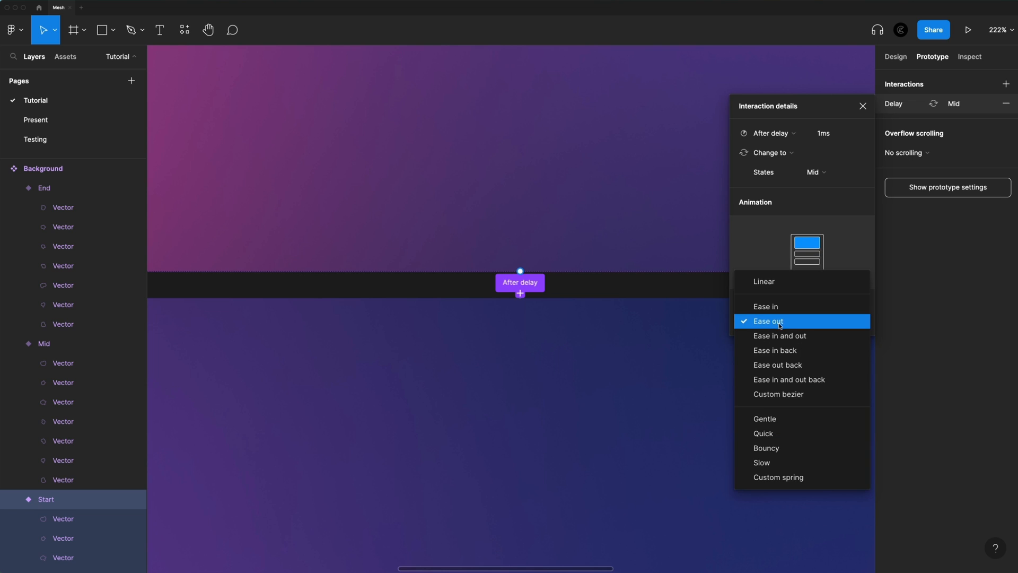
left_click(768, 281)
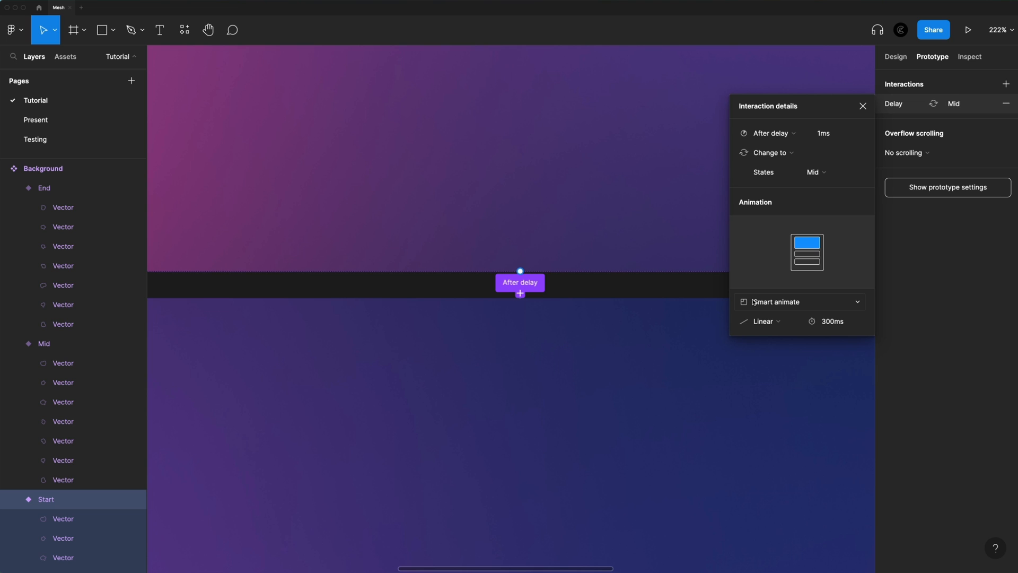
left_click(847, 322)
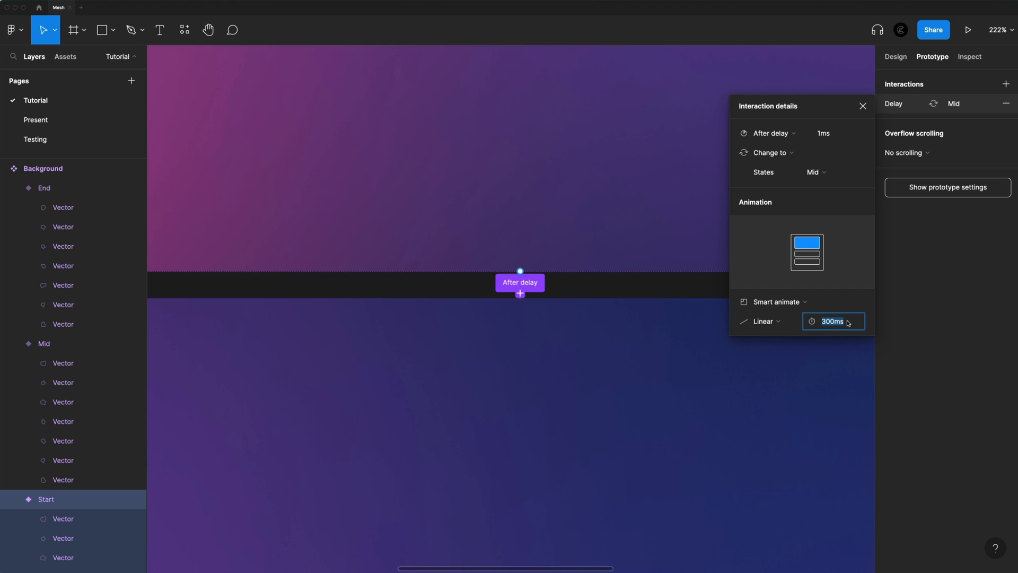
type("300")
key("Return")
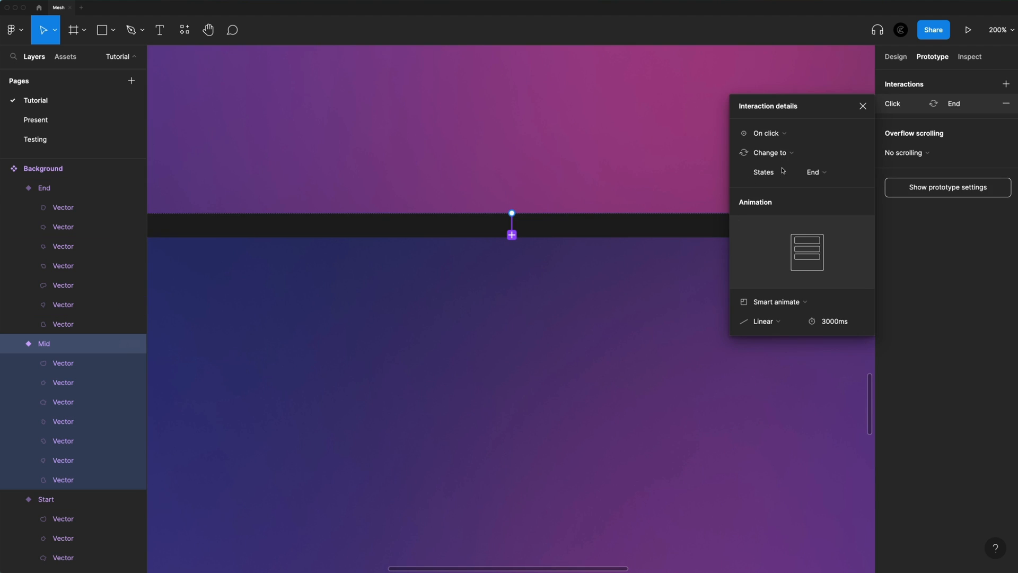
Set the Mid-to-End interaction's trigger to After delay with a 1 ms delay
left_click(774, 129)
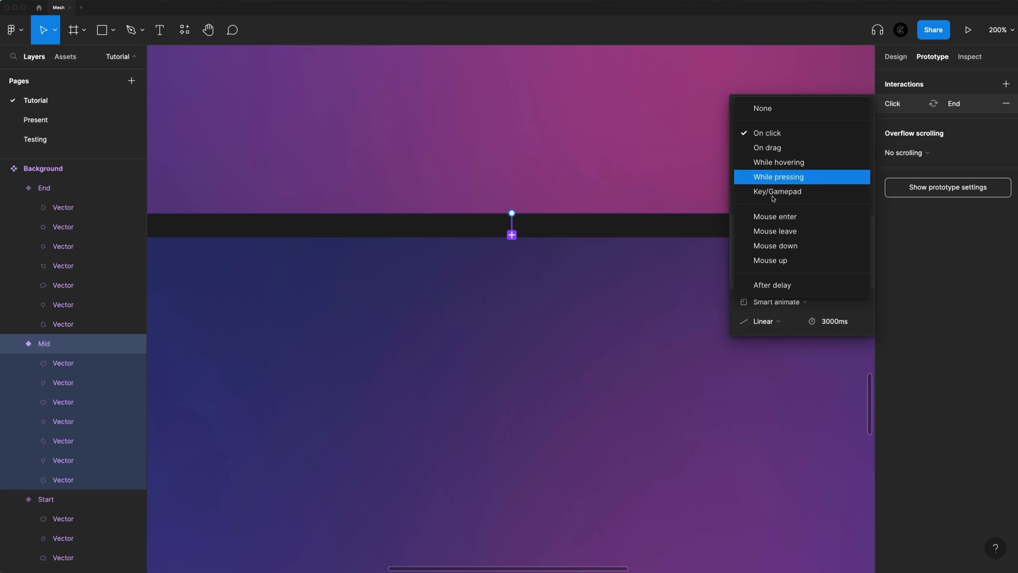
left_click(772, 284)
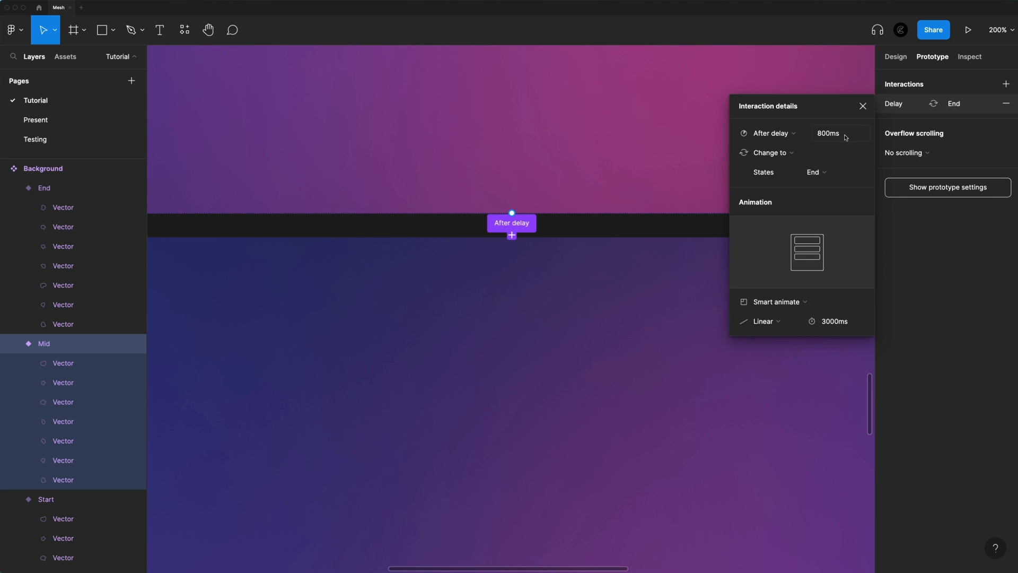
left_click(845, 137)
type("1")
key("Return")
Connect the End variant back to the Start variant to loop the animation
left_click(509, 350)
scroll(521, 357, "down", 5)
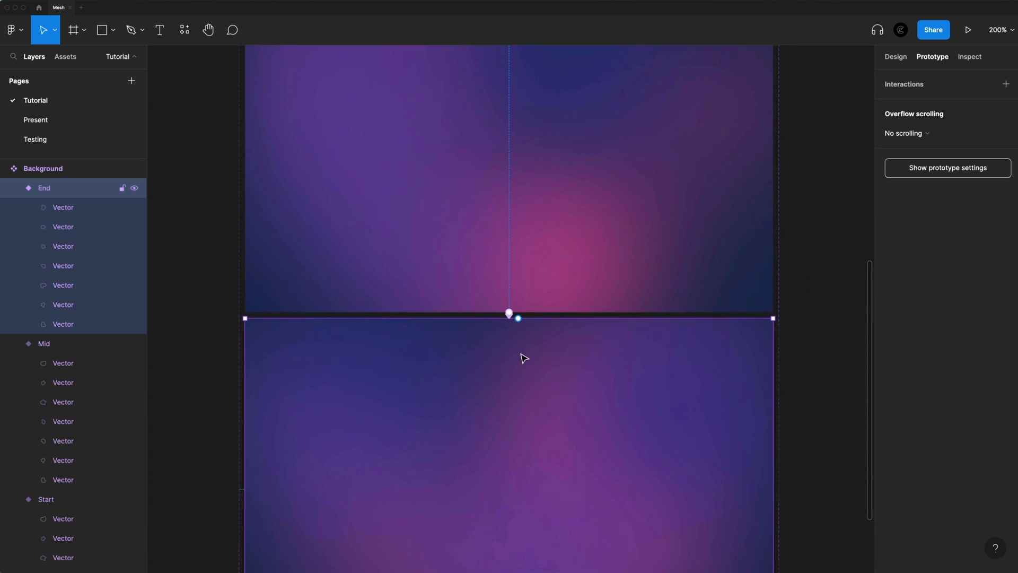
scroll(507, 398, "down", 3)
left_click_drag(494, 508, 595, 136)
scroll(548, 436, "up", 3)
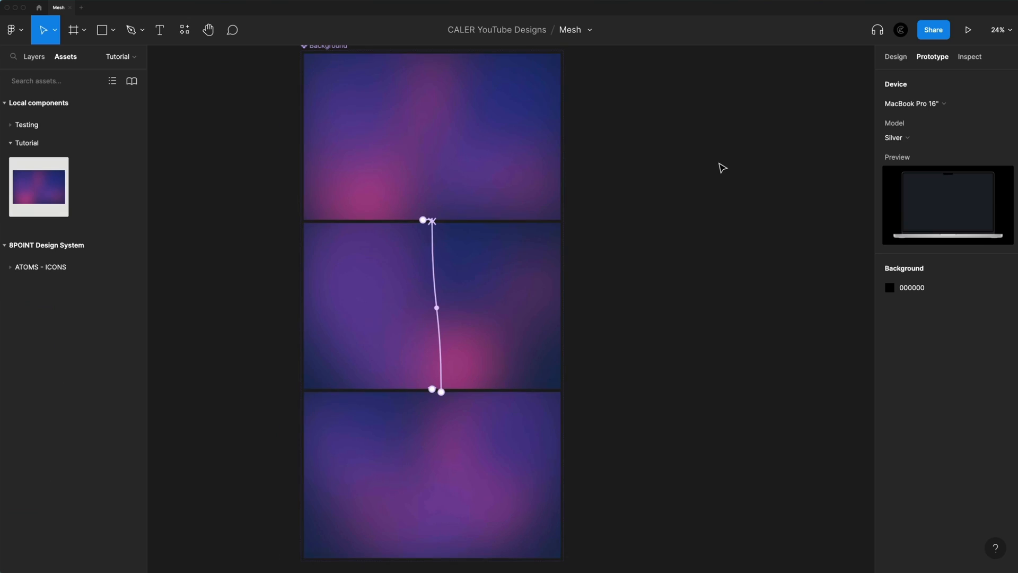
Add a MacBook Pro 16" frame and move it beside the Background component set, level with its upper edge
left_click(896, 57)
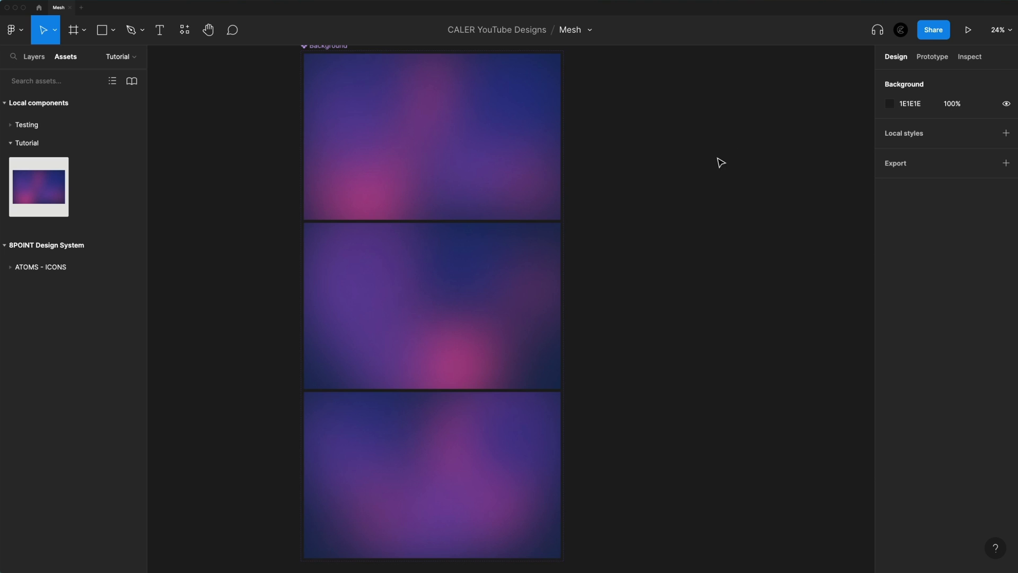
scroll(716, 164, "right", 5)
key("f")
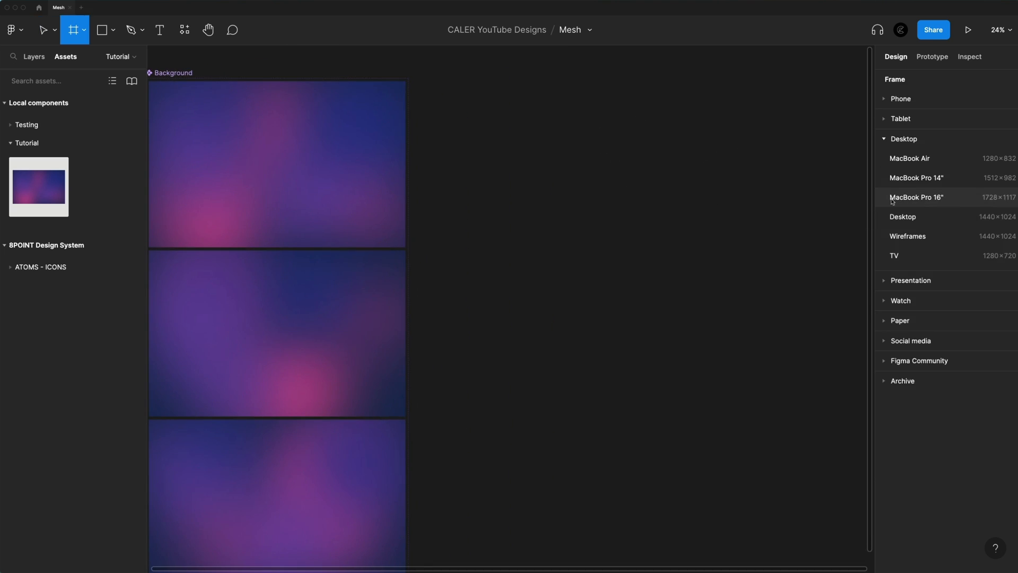
left_click(923, 198)
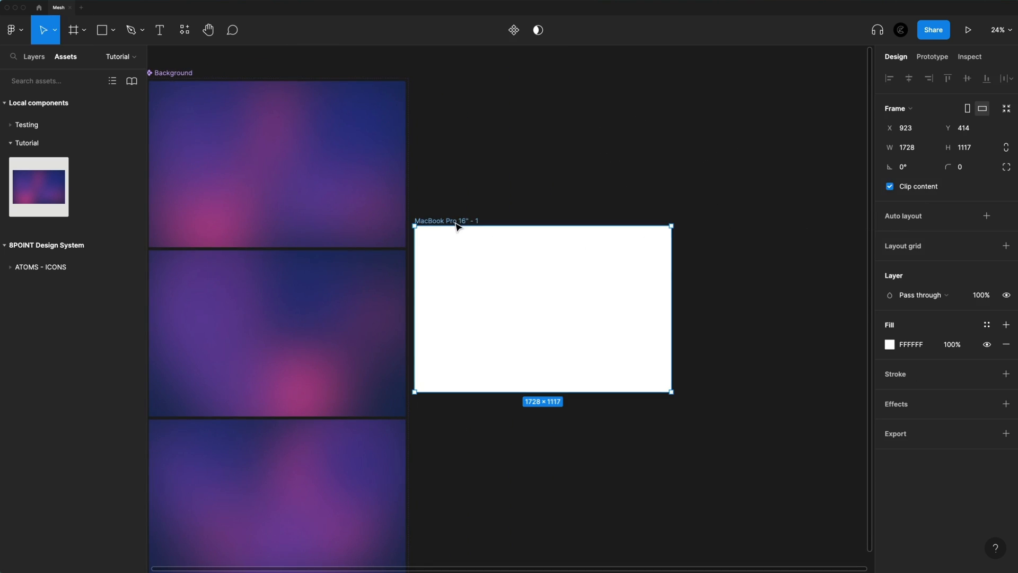
left_click_drag(456, 222, 565, 80)
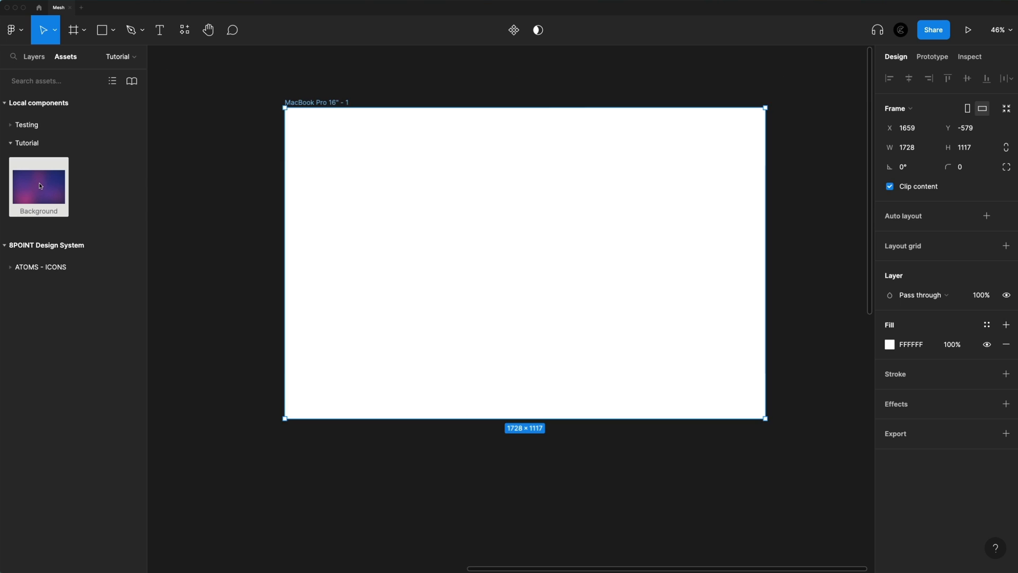
Place a Background component instance so it fills the MacBook Pro 16" frame, and show the prototype settings
left_click_drag(43, 191, 560, 225)
left_click_drag(579, 176, 545, 210)
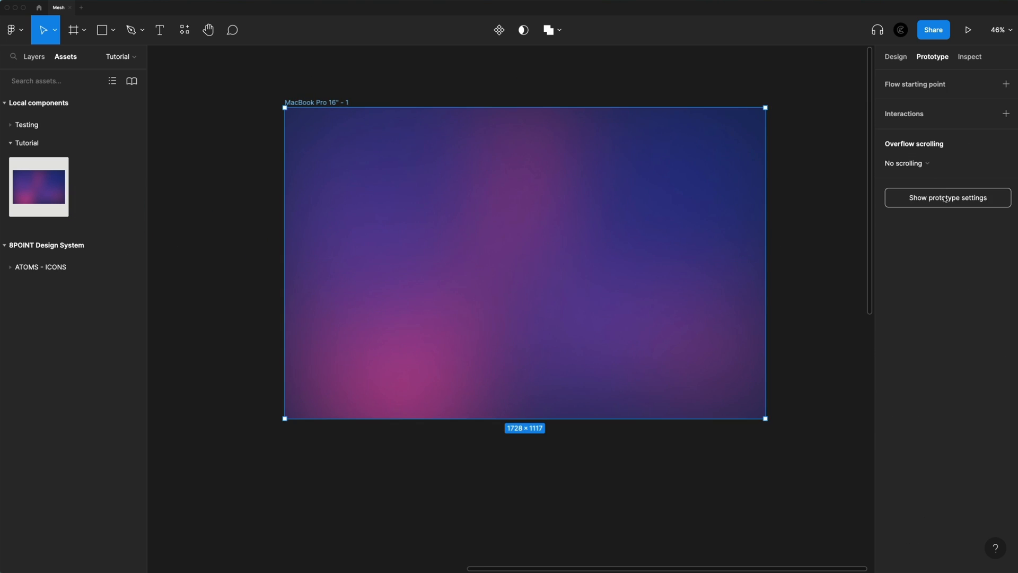
left_click(948, 197)
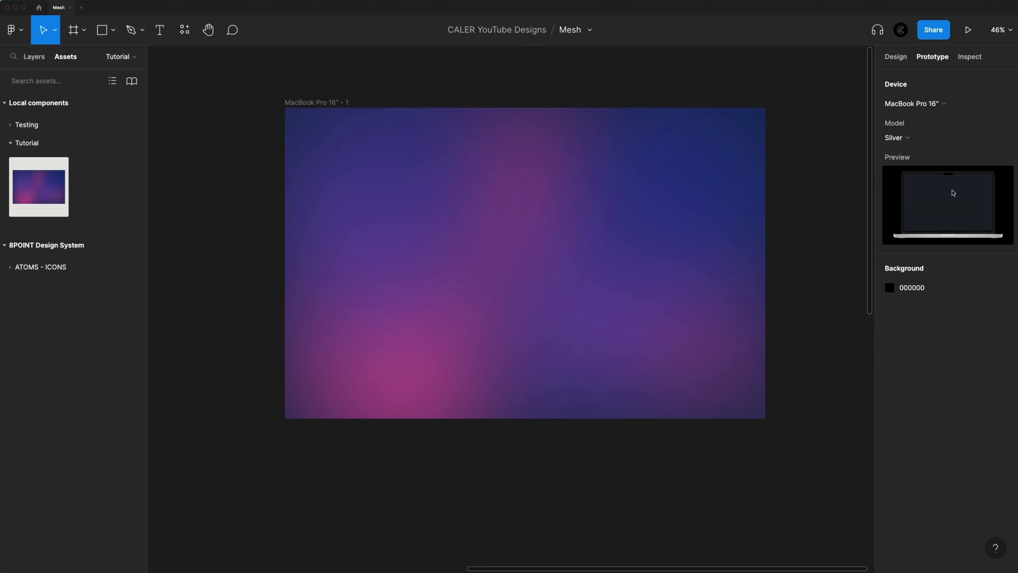
Set the prototype device model to Space Grey, pick a lighter prototype background color, and start the presentation
left_click(907, 137)
left_click(914, 151)
left_click(890, 288)
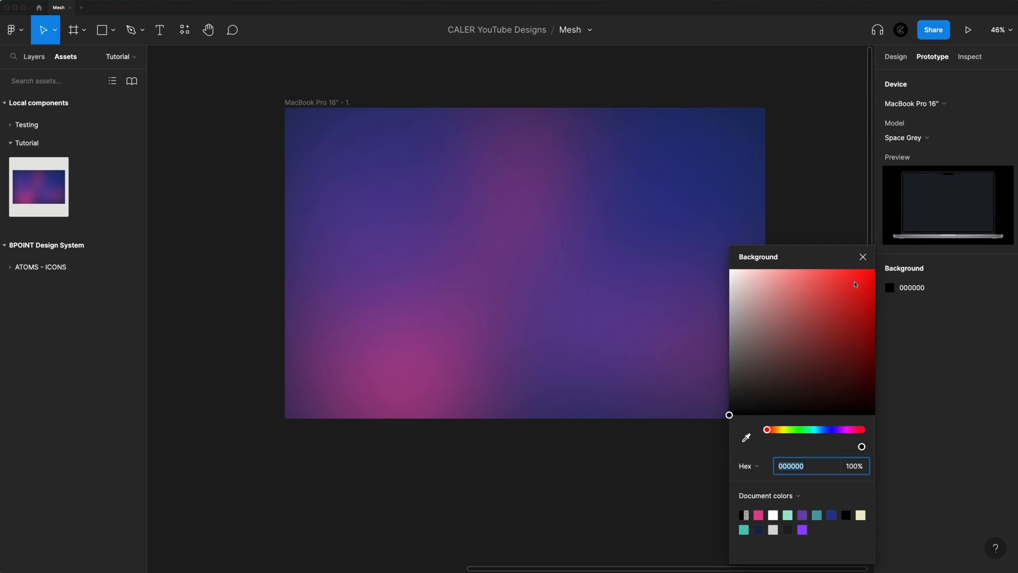
left_click_drag(774, 307, 666, 250)
left_click(968, 29)
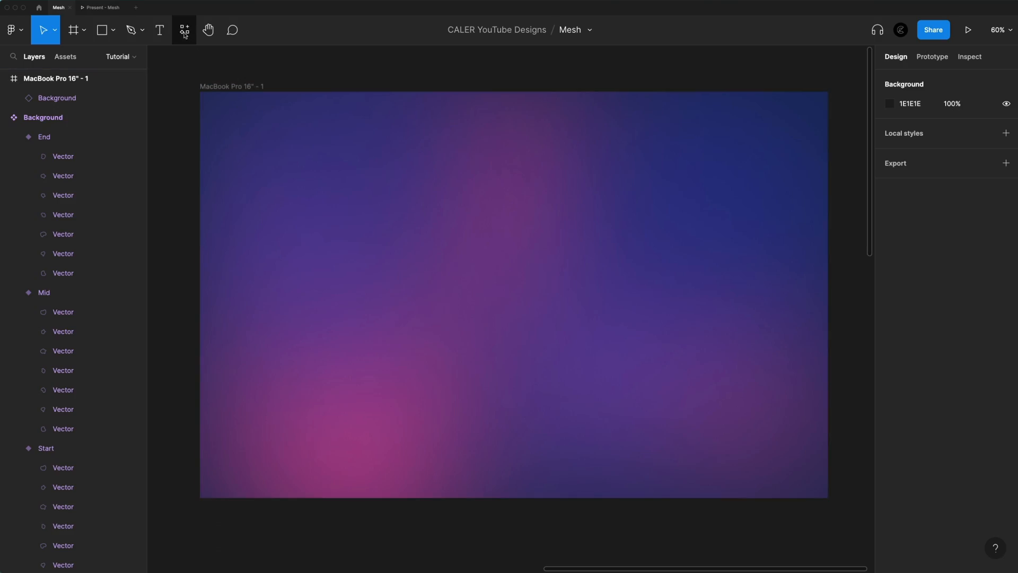
Run the Noise plugin, nudge its density slightly, insert a 220 × 220 noise rectangle, and close the plugin
left_click(184, 31)
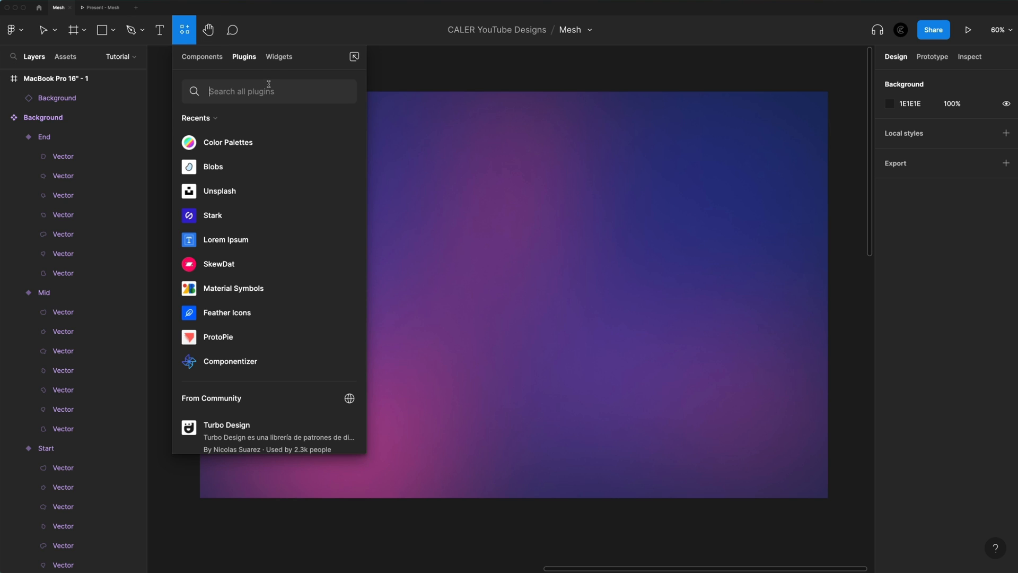
type("nois")
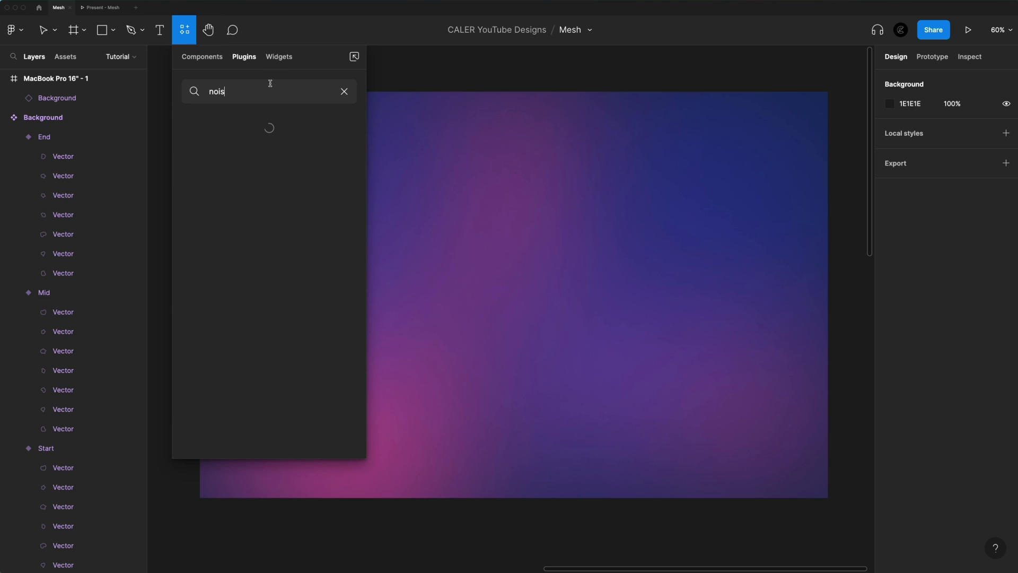
mouse_move(261, 148)
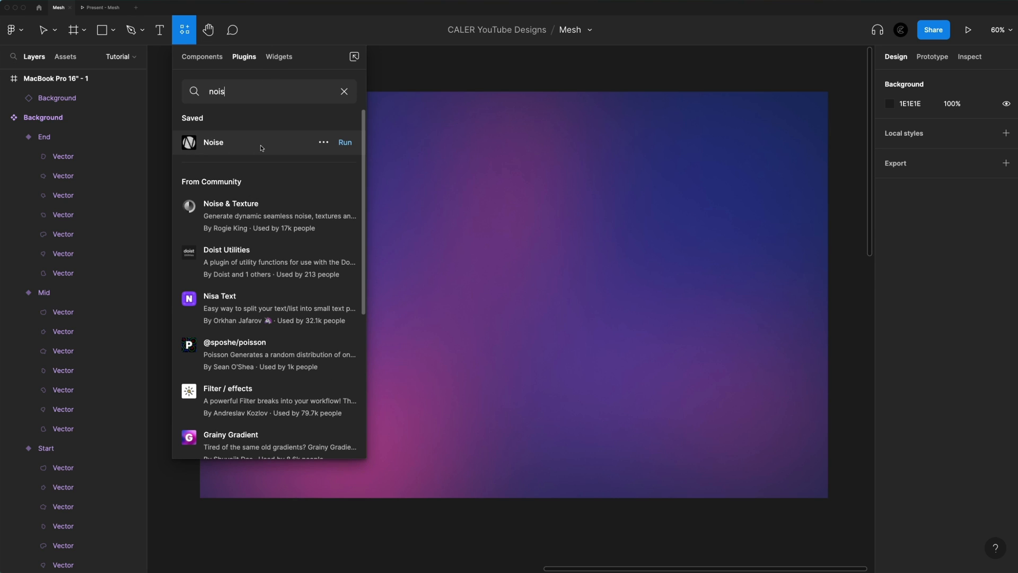
left_click(345, 143)
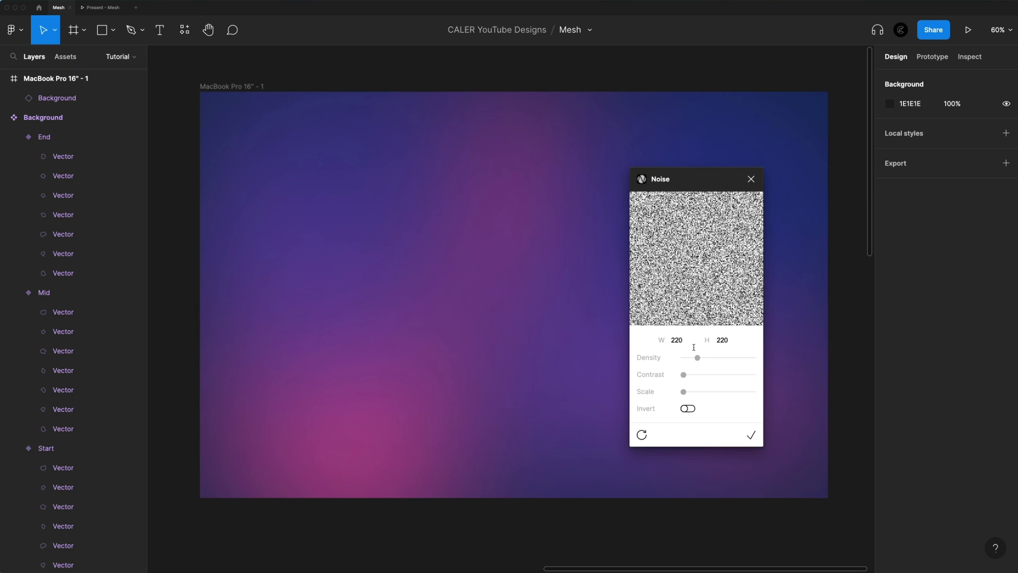
left_click_drag(699, 360, 699, 360)
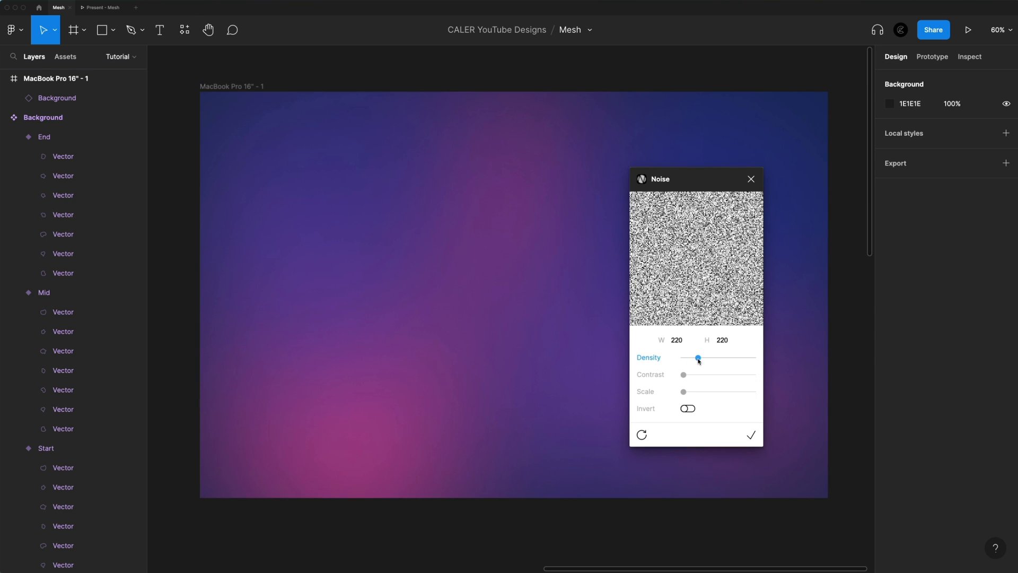
left_click(758, 437)
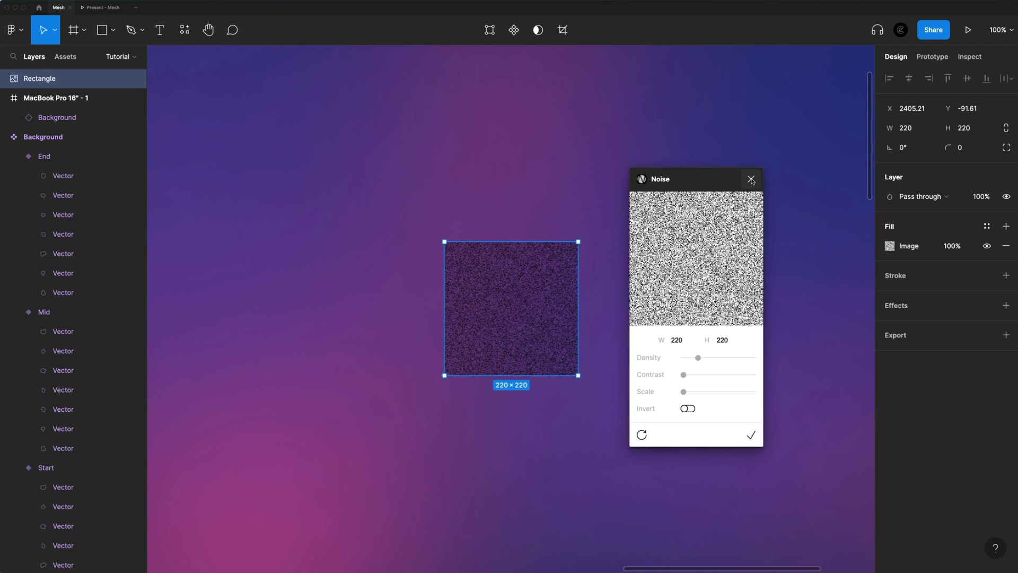
left_click(751, 180)
Resize the noise rectangle to 1728 × 1117 so it covers the whole MacBook Pro 16" frame
scroll(538, 286, "down", 5)
scroll(430, 220, "up", 2)
left_click_drag(538, 289, 729, 409)
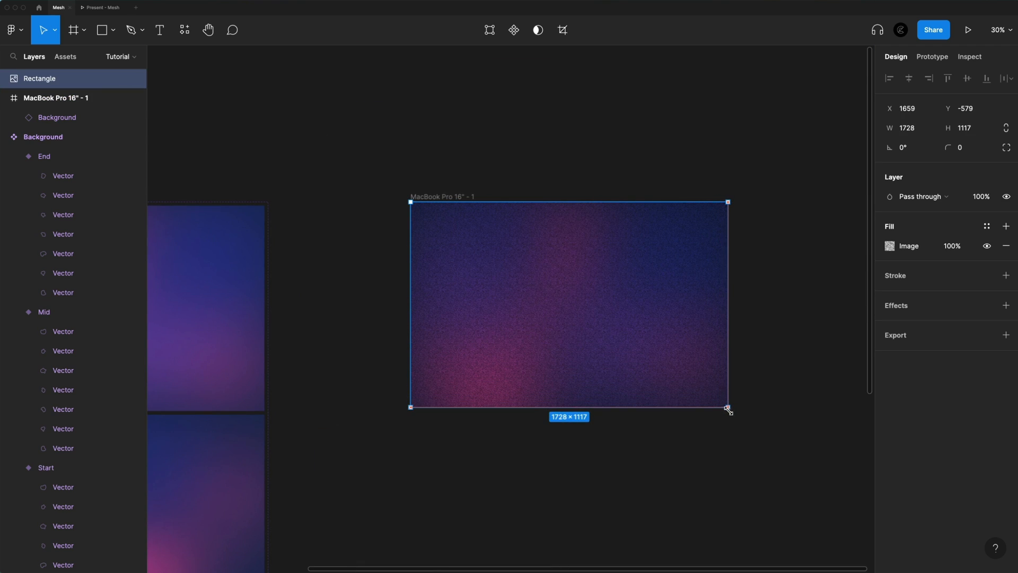
Set the noise rectangle's blend mode to Color burn and its layer opacity to 15%, and deselect it
scroll(633, 338, "up", 5)
left_click(911, 196)
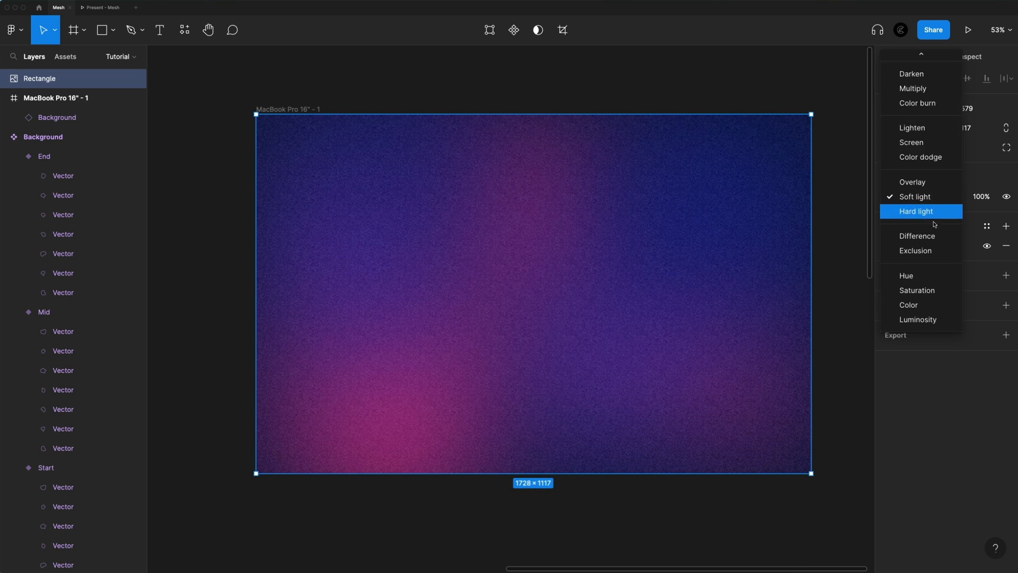
left_click(919, 104)
left_click(991, 200)
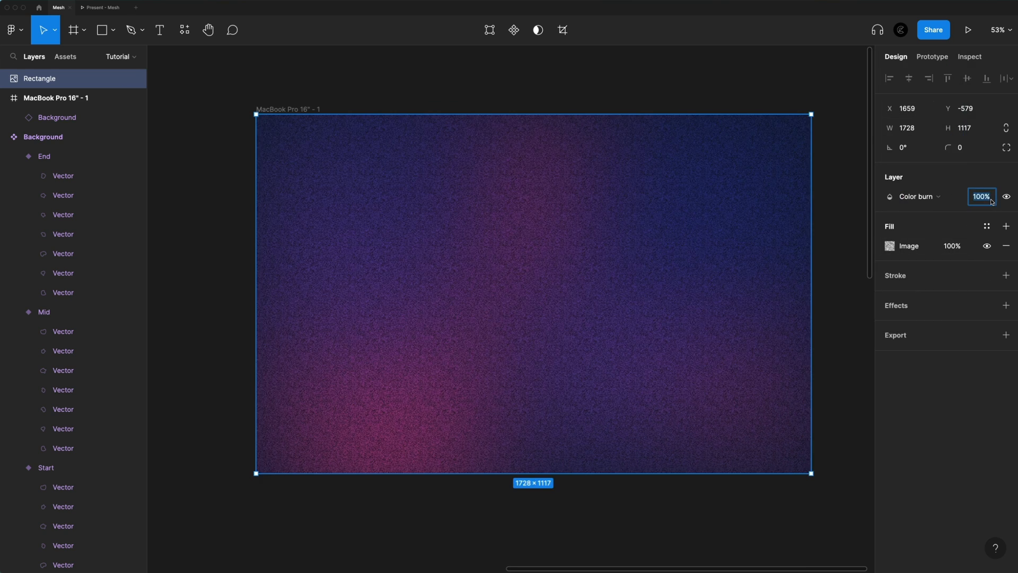
type("15")
key("Return")
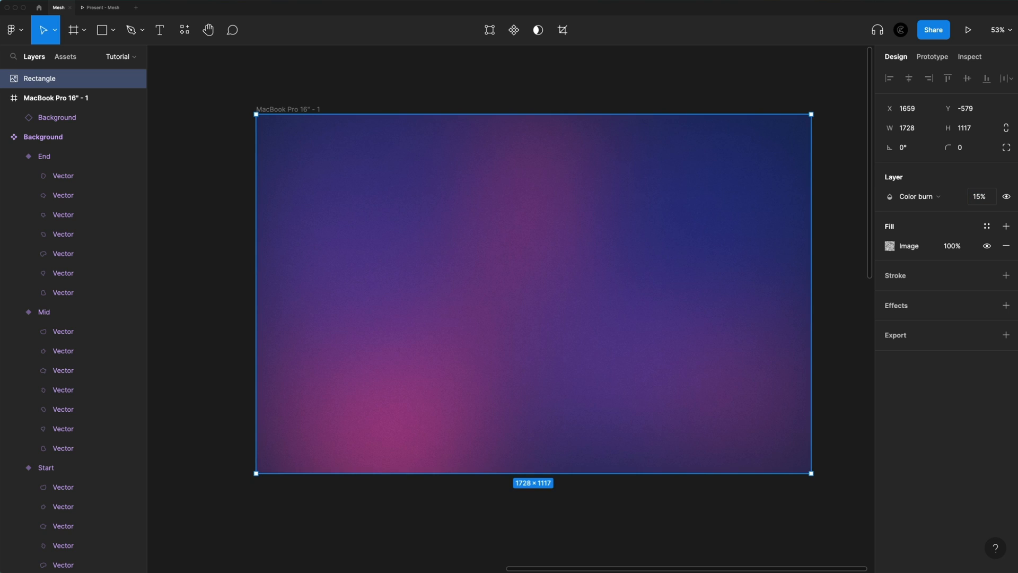
left_click(677, 232)
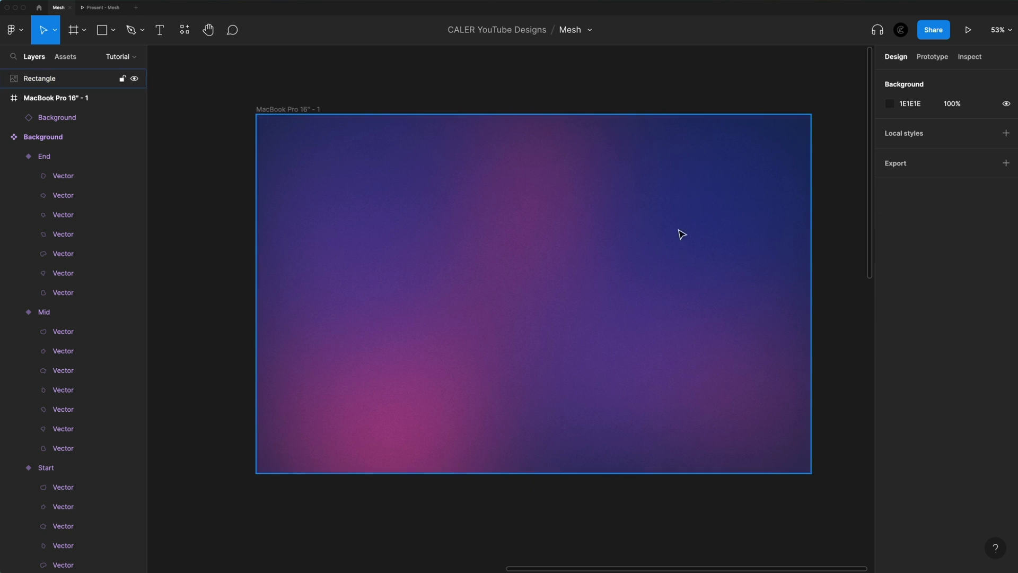
scroll(437, 184, "up", 5)
scroll(498, 338, "down", 5)
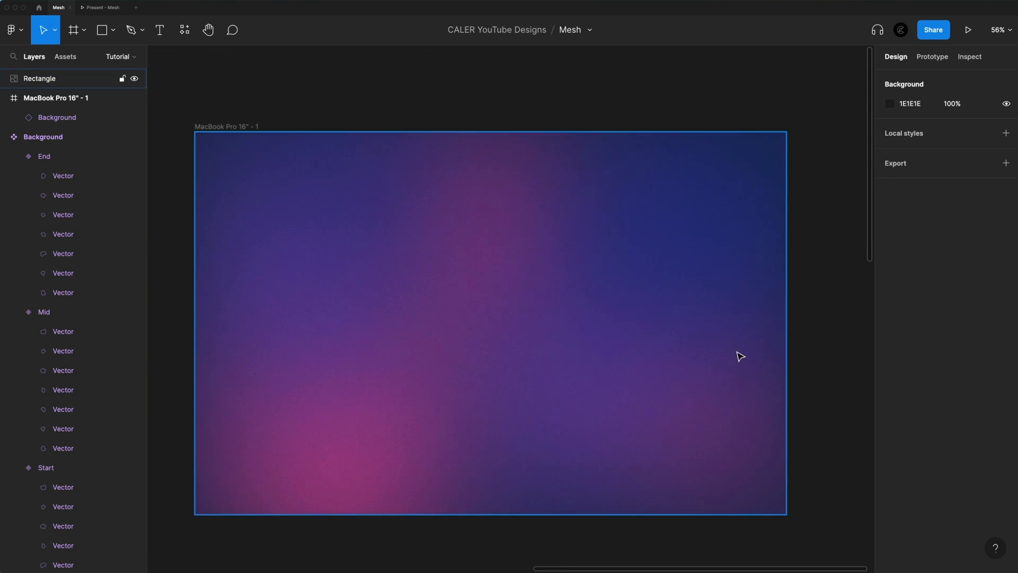
scroll(739, 355, "left", 2)
scroll(513, 254, "up", 1)
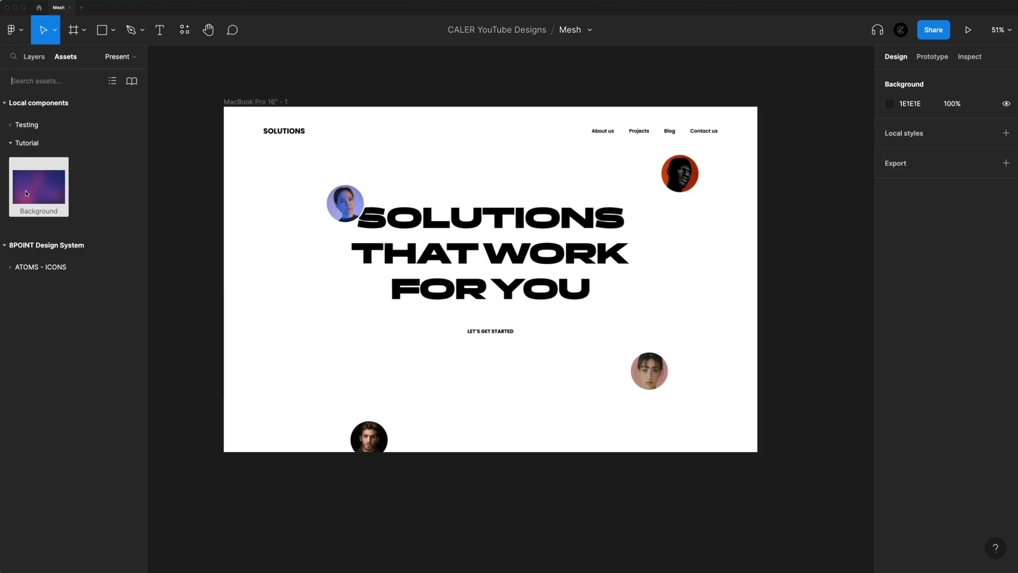
Place a Background component instance over the landing page frame on the Present page and send it behind the page content
left_click_drag(38, 186, 453, 196)
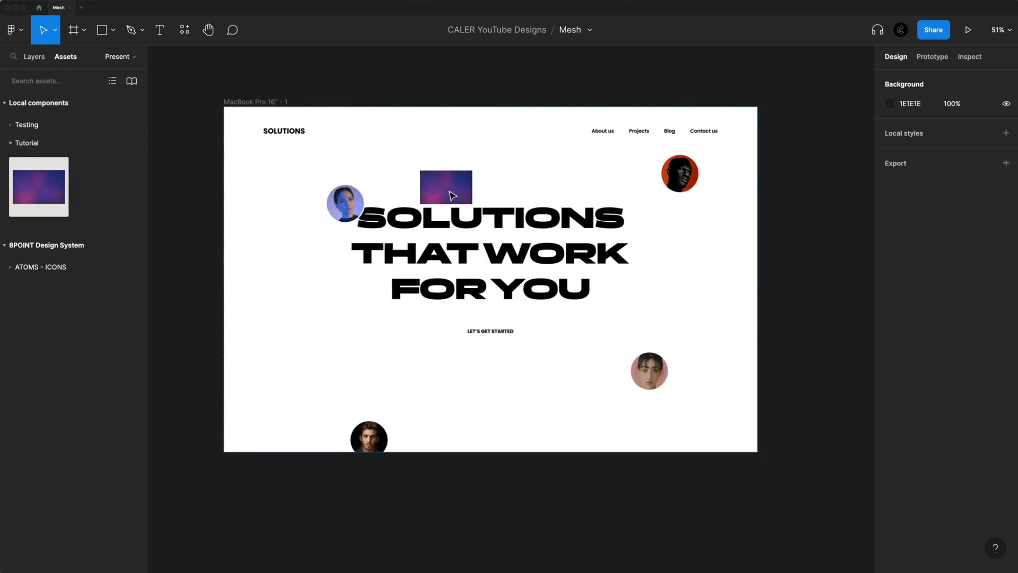
left_click_drag(548, 218, 460, 304)
key("[")
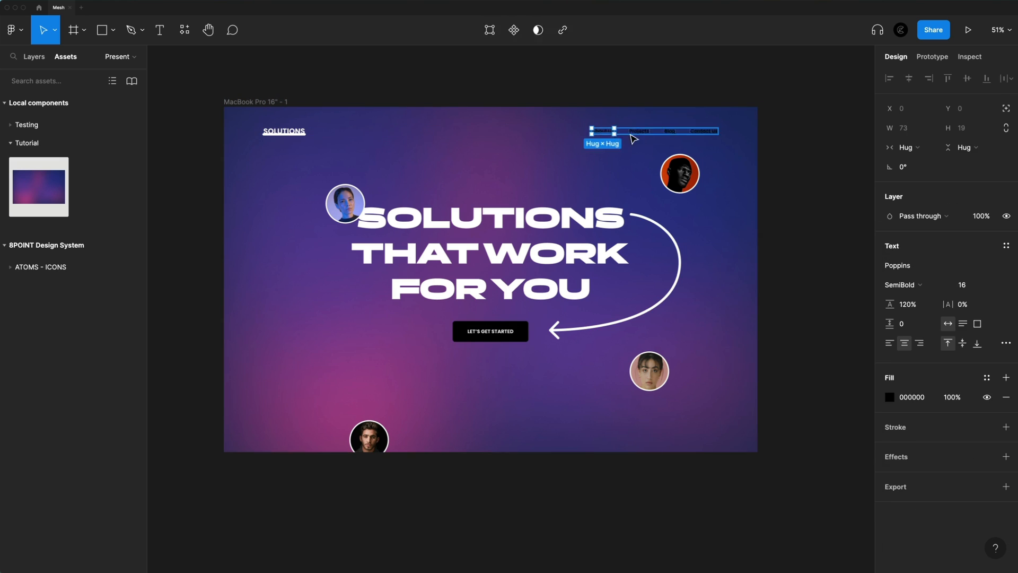
scroll(270, 131, "up", 5)
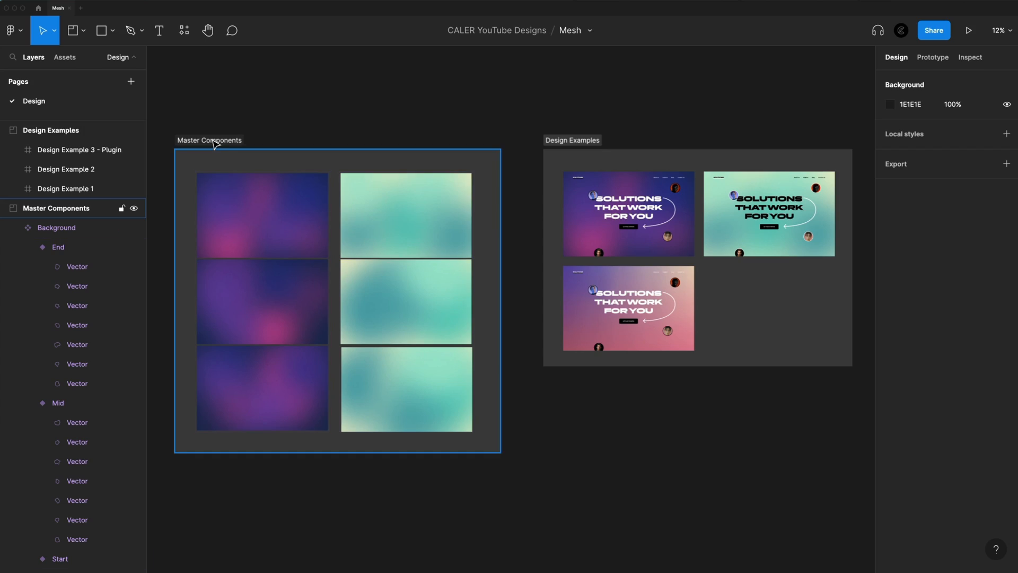
Review the Master Components and Design Examples sections, and list the local components of the Master Components group
left_click(222, 145)
left_click(580, 142)
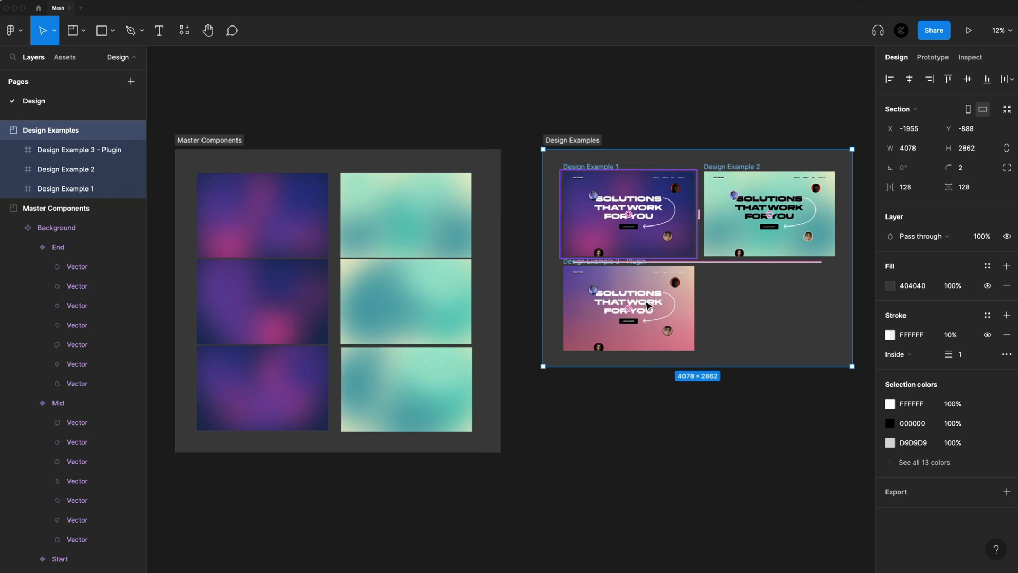
left_click(65, 57)
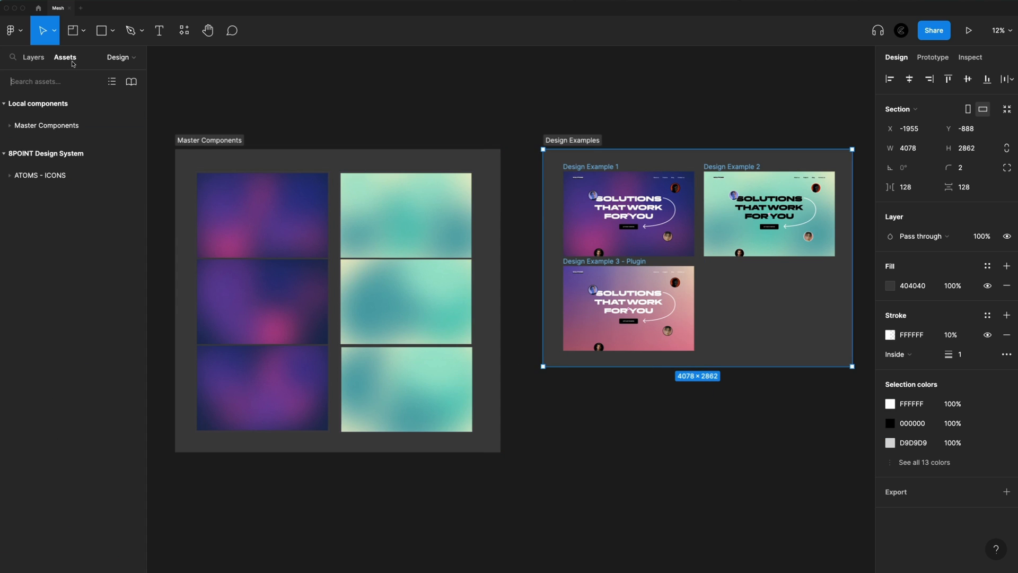
left_click(9, 125)
key("Escape")
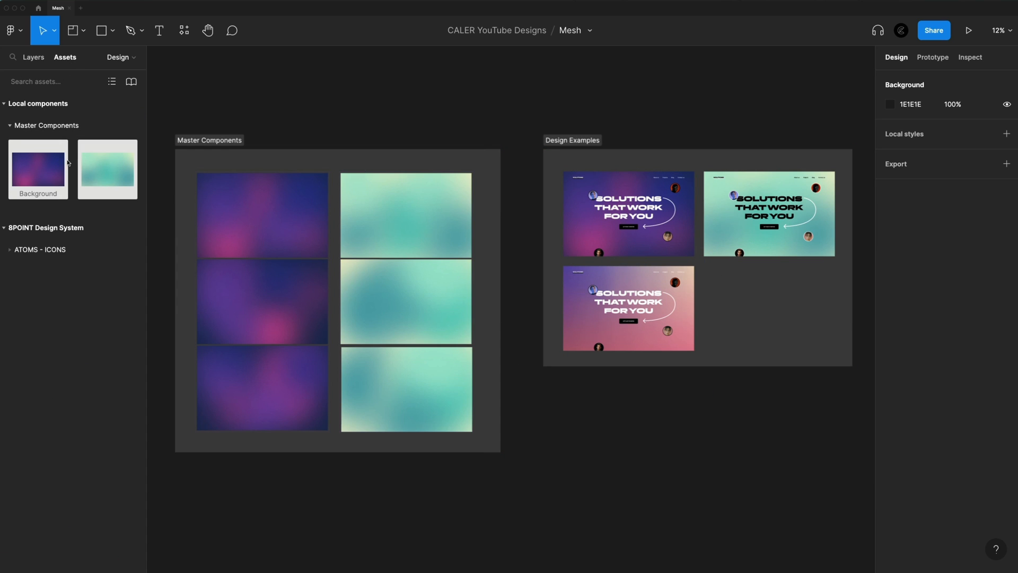